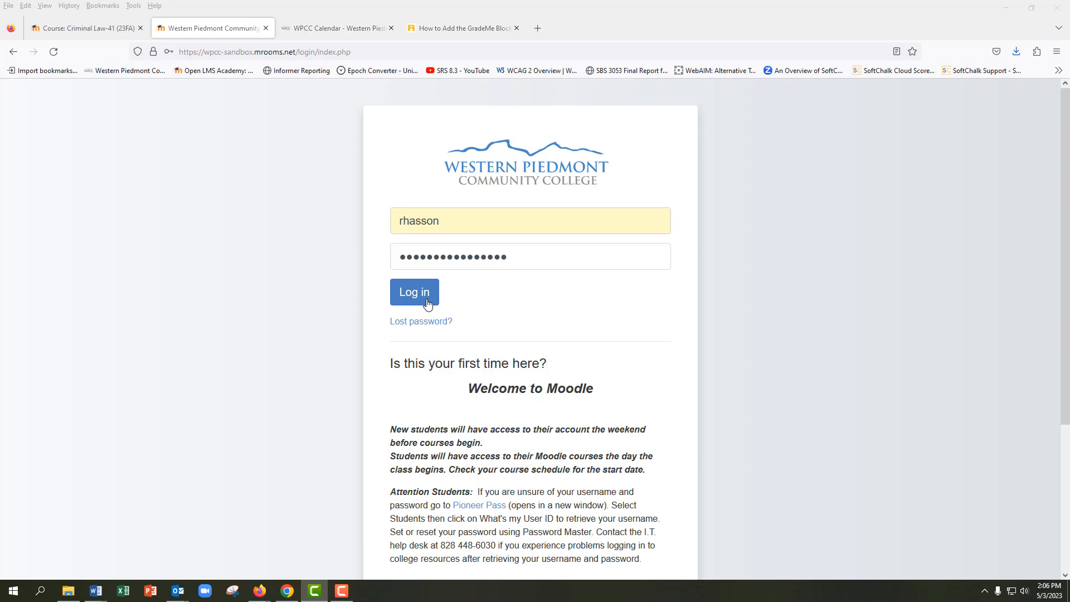
Log in to the Moodle site with the filled-in credentials and decline saving the login in the browser
left_click(427, 301)
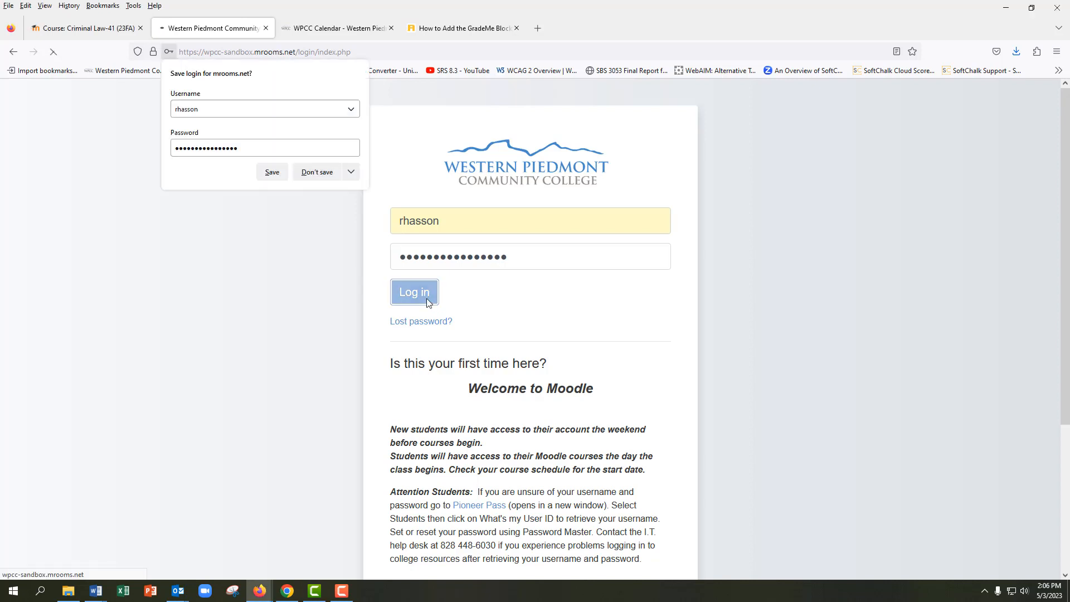
left_click(323, 171)
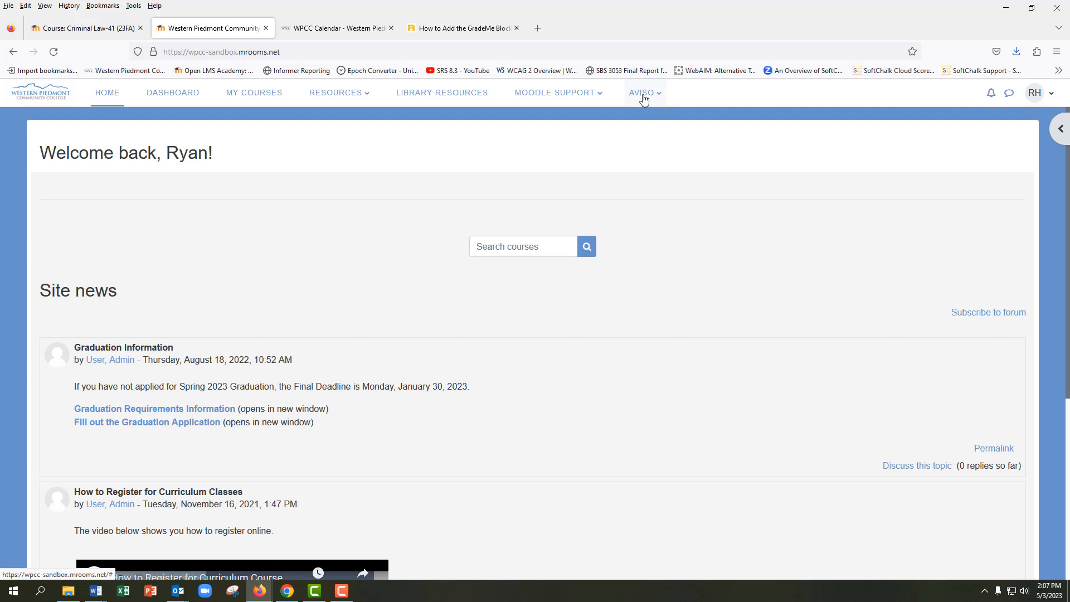
Look over the home page's block drawer, notifications, messages and account menu options
left_click(1056, 129)
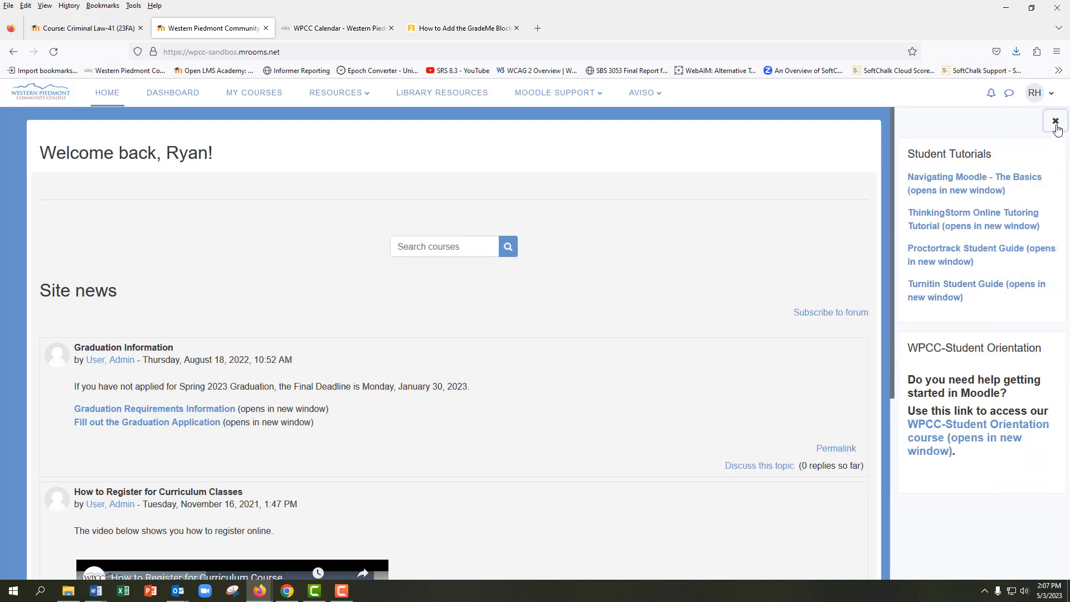
left_click(1056, 124)
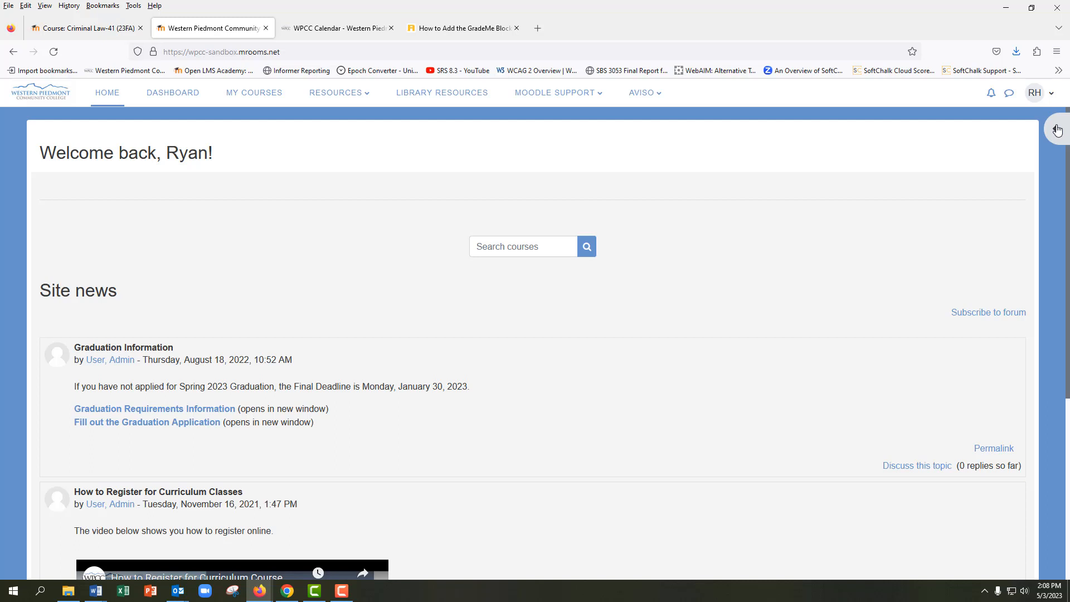
left_click(992, 98)
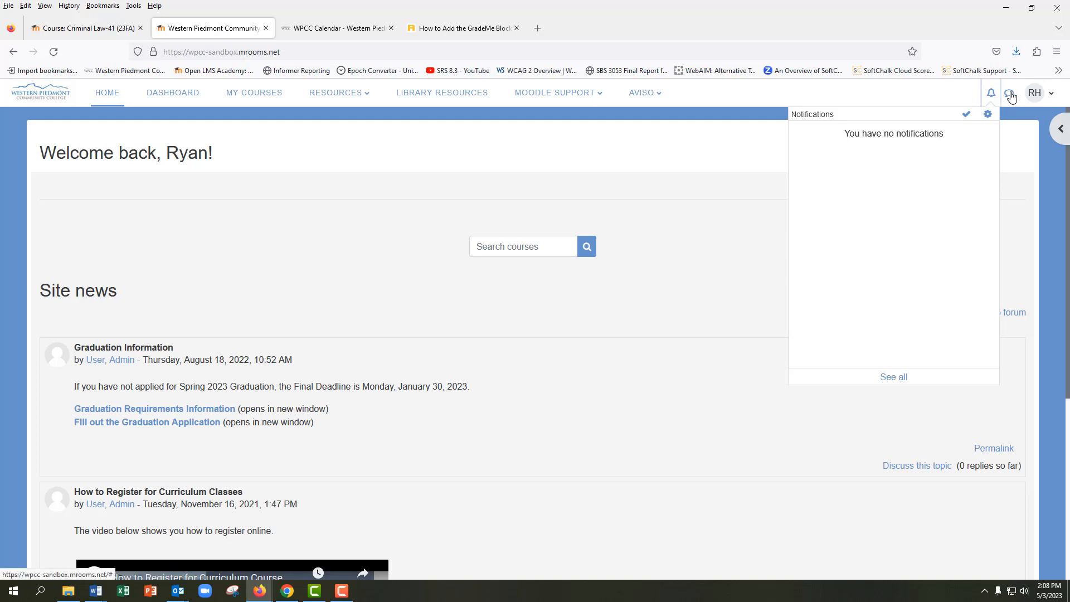
left_click(1011, 96)
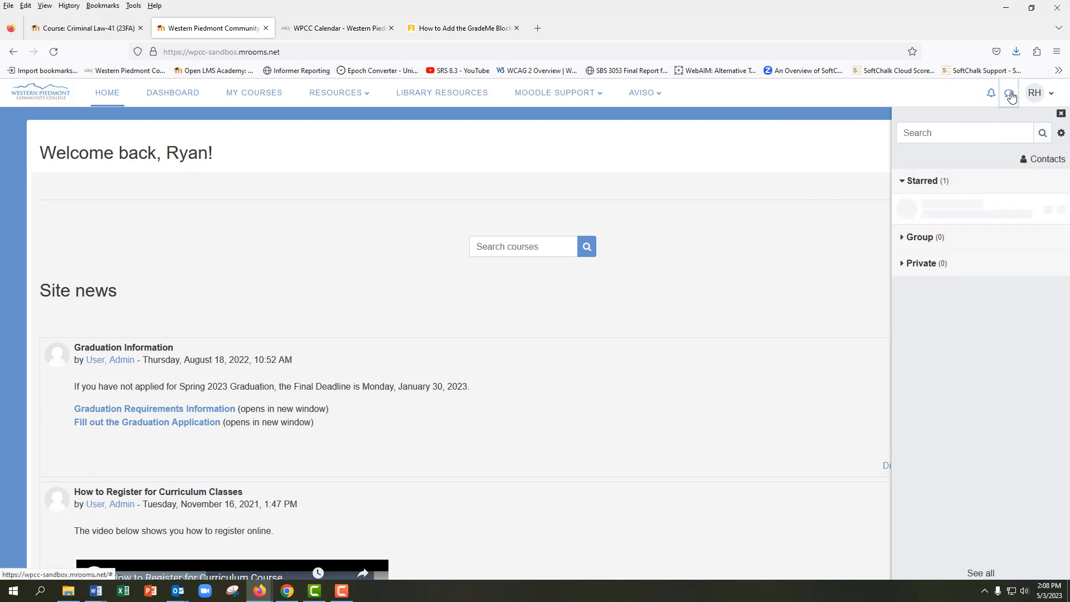
left_click(1042, 97)
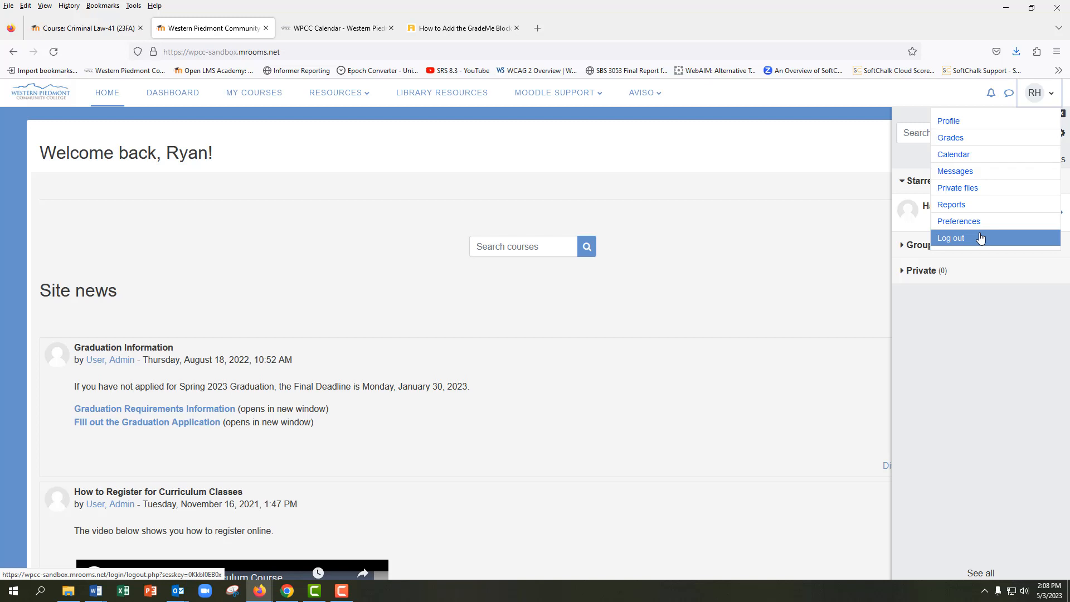
Open the Dashboard and inspect the calendar's course filter and new event form without creating an event
left_click(169, 92)
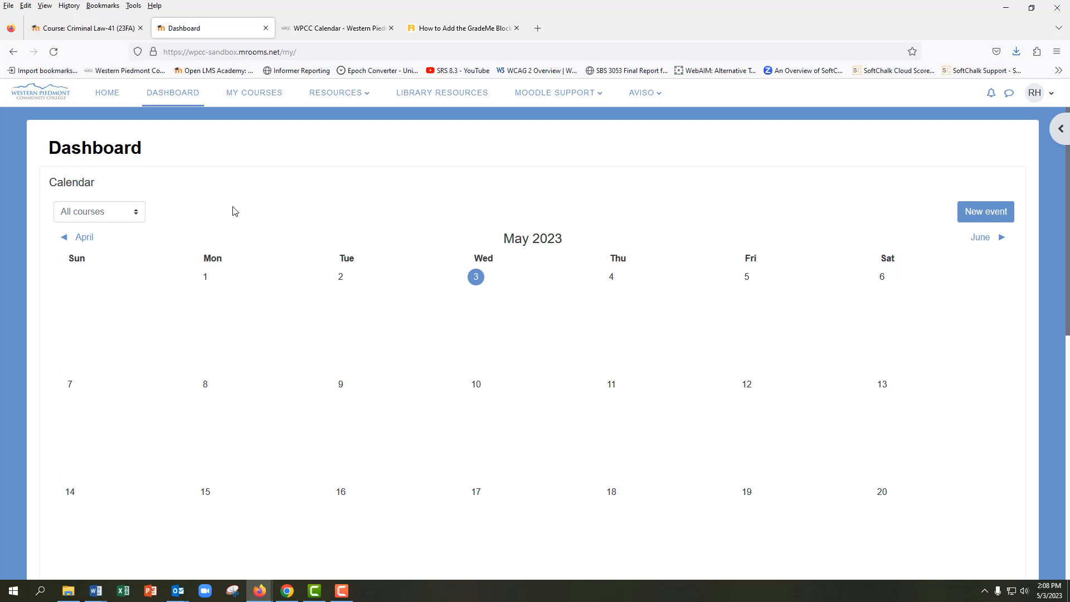
left_click(116, 217)
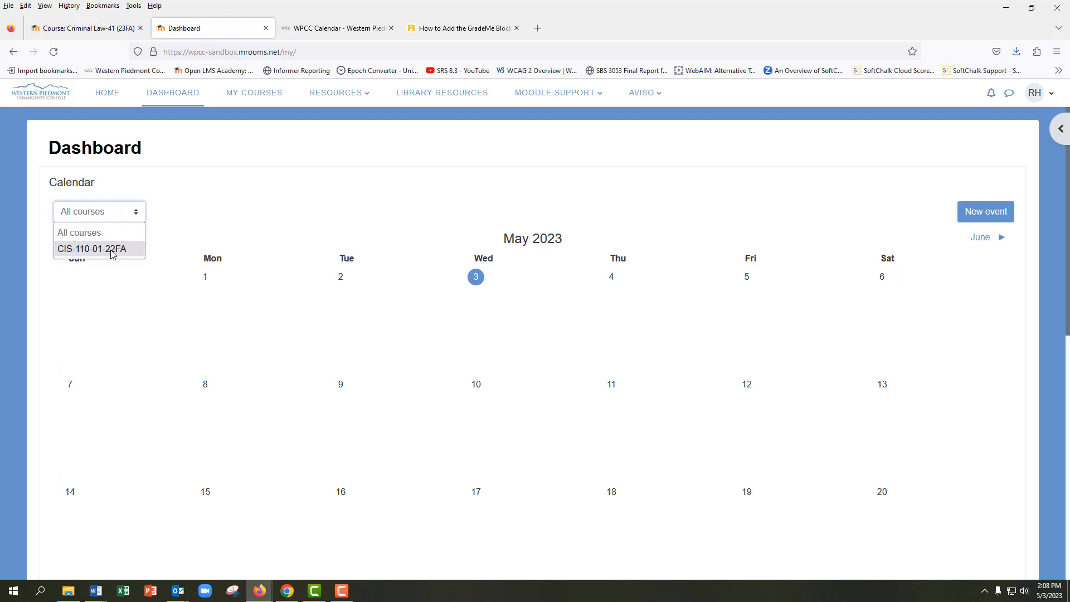
left_click(113, 215)
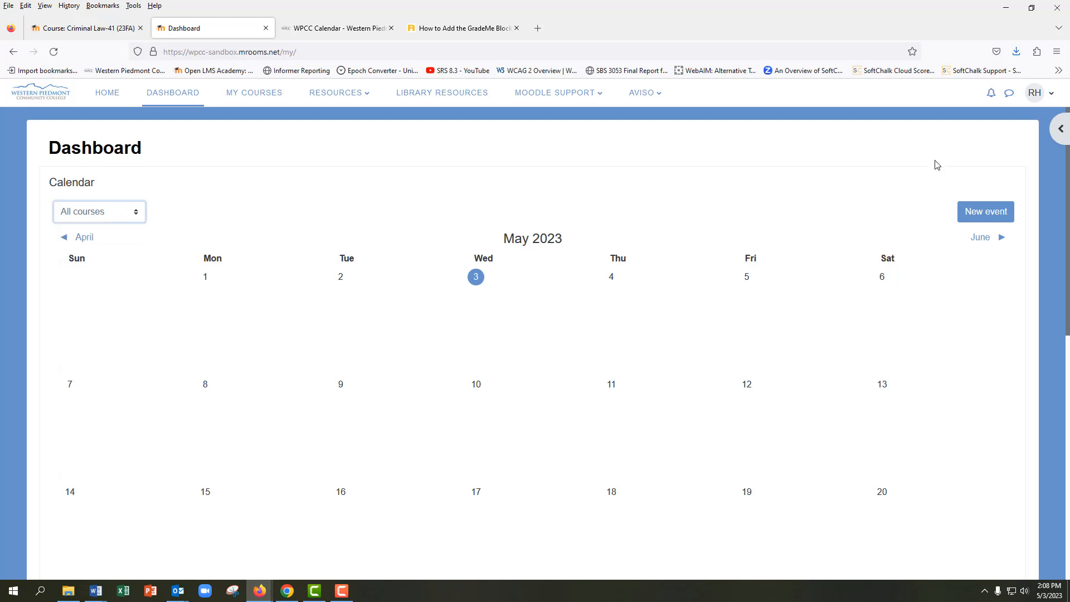
left_click(979, 210)
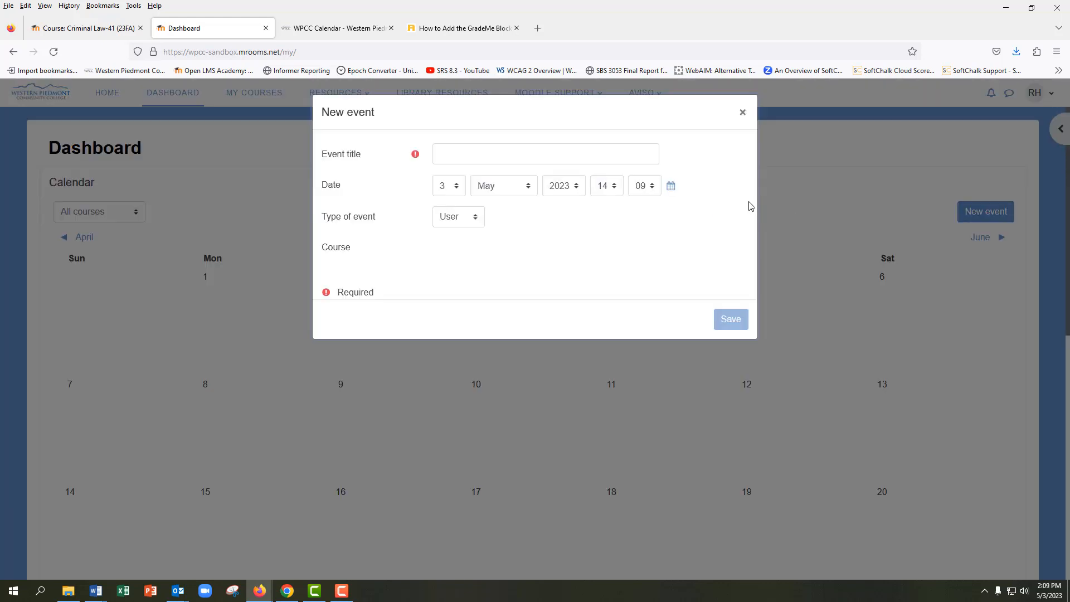
left_click(742, 115)
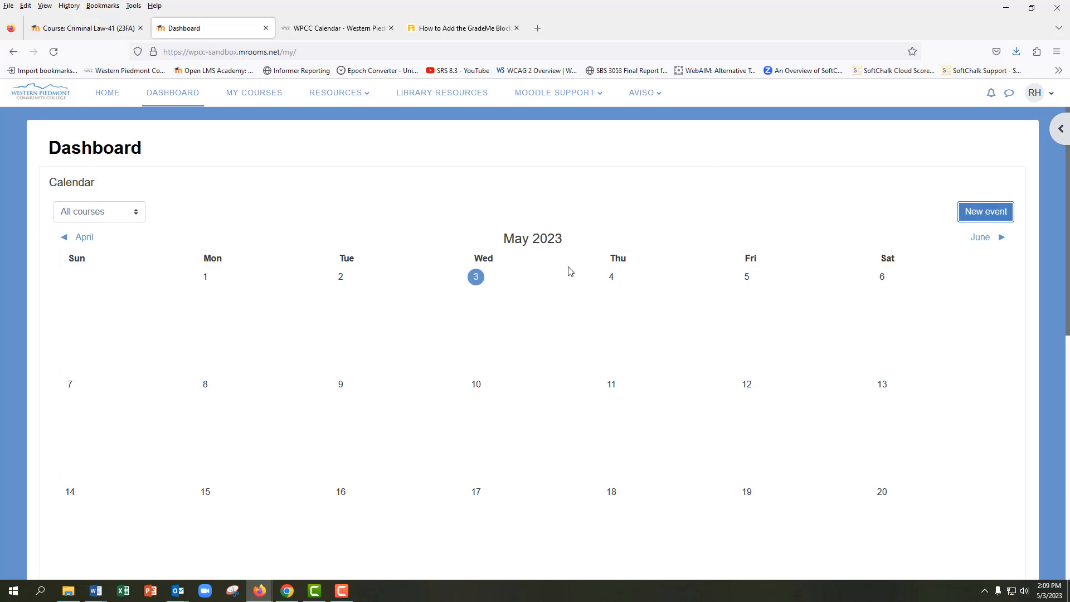
Examine the Dashboard timeline's date filter, sort options and activity search, and open the drawer of recently accessed items
scroll(556, 286, "down", 2)
scroll(556, 286, "down", 6)
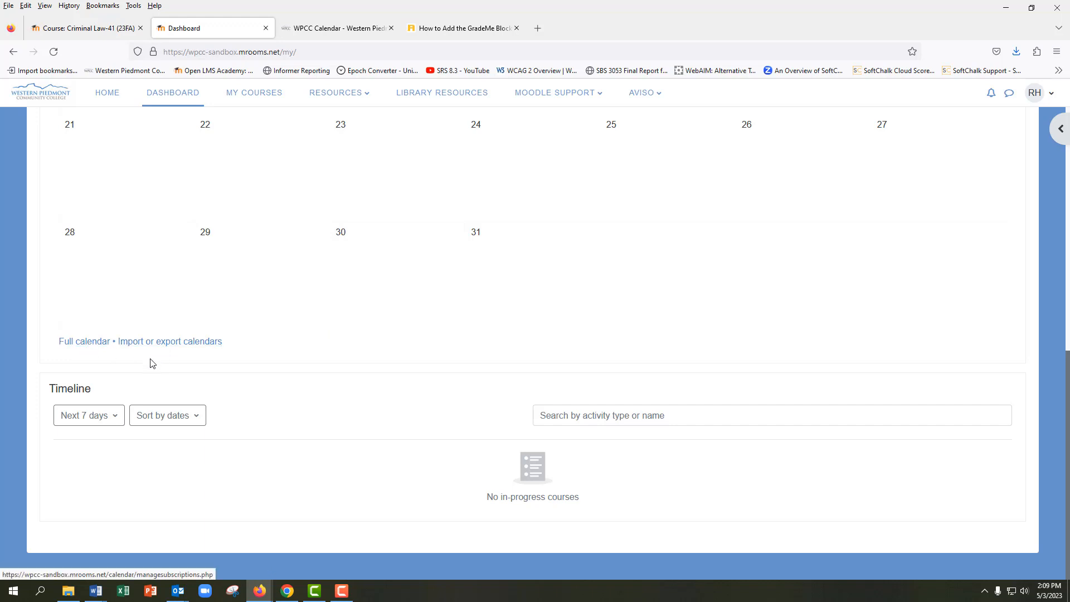
left_click(115, 417)
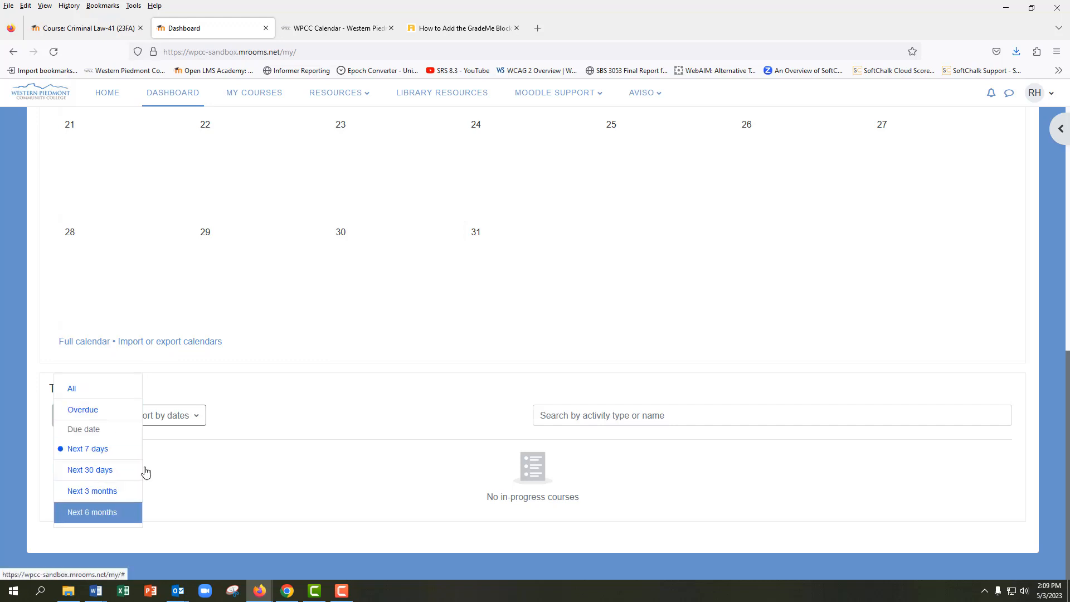
left_click(167, 416)
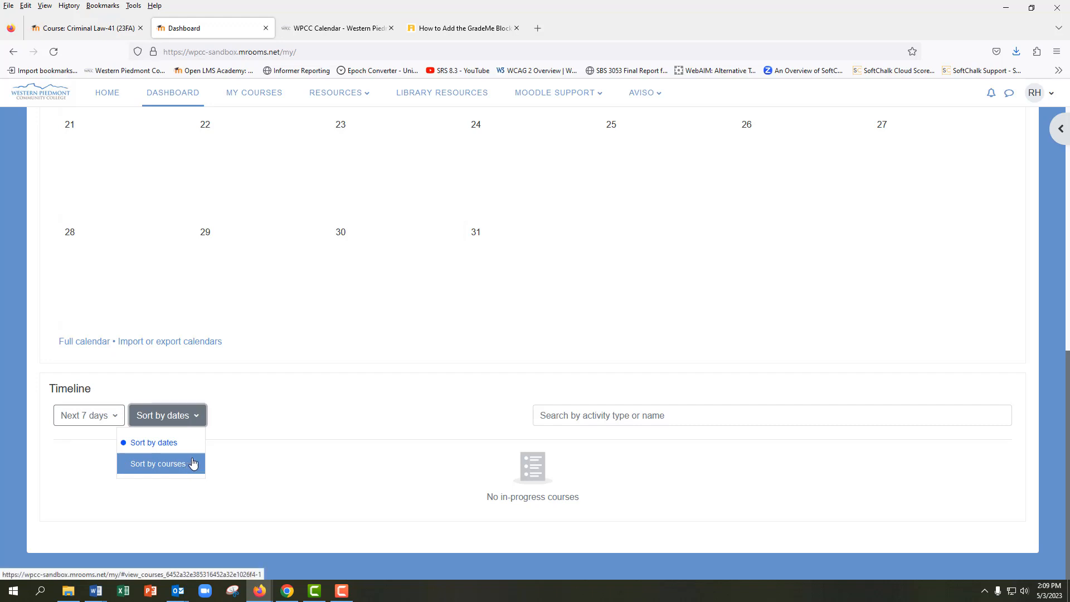
left_click(570, 410)
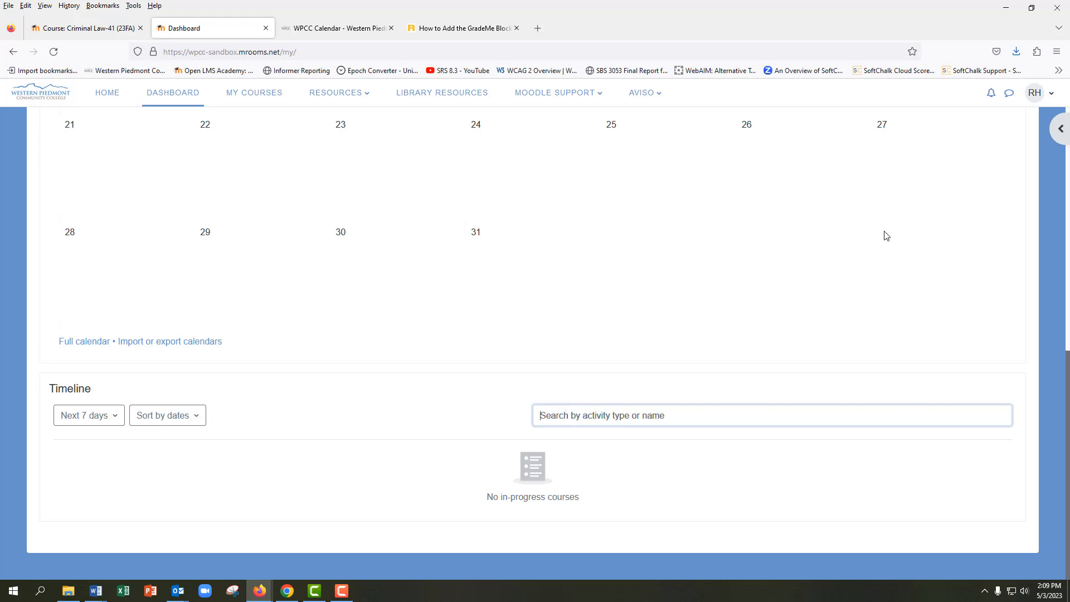
left_click(1058, 133)
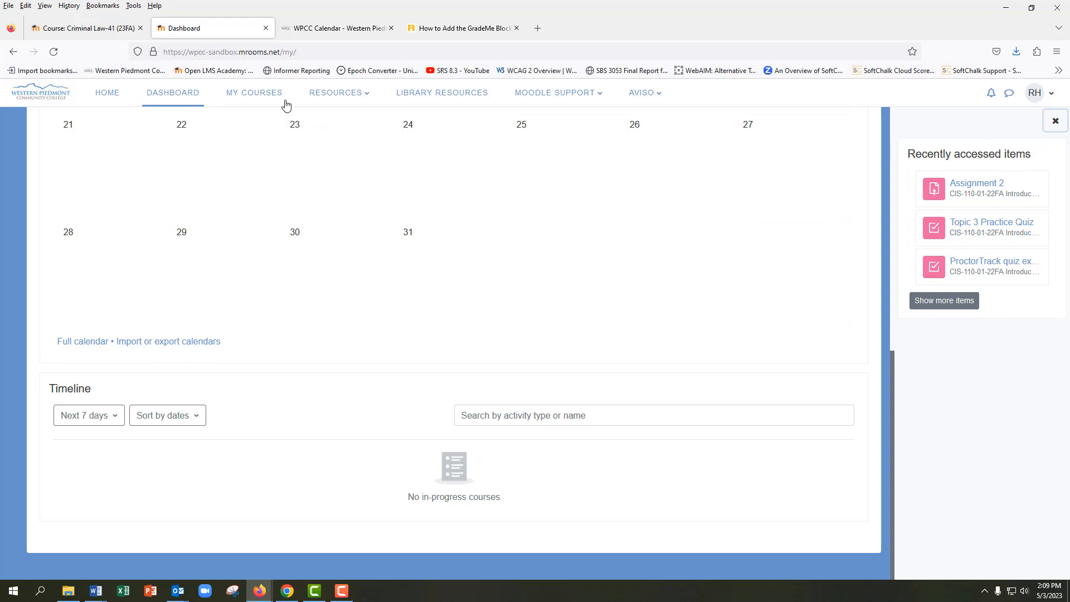
Open My Courses and review the status filter choices of the course overview
left_click(260, 98)
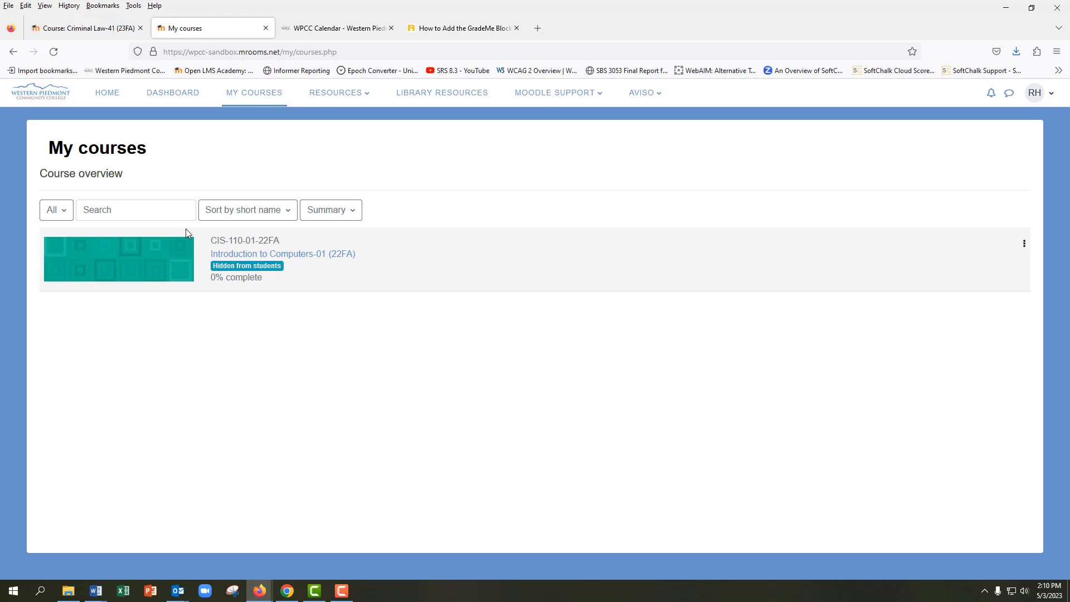
left_click(66, 215)
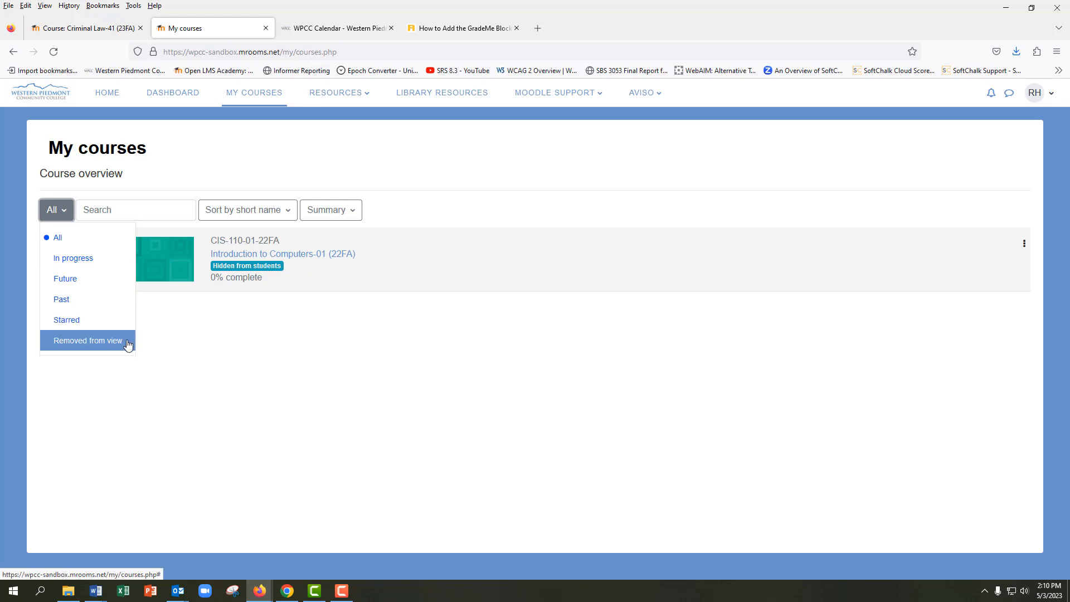
left_click(63, 211)
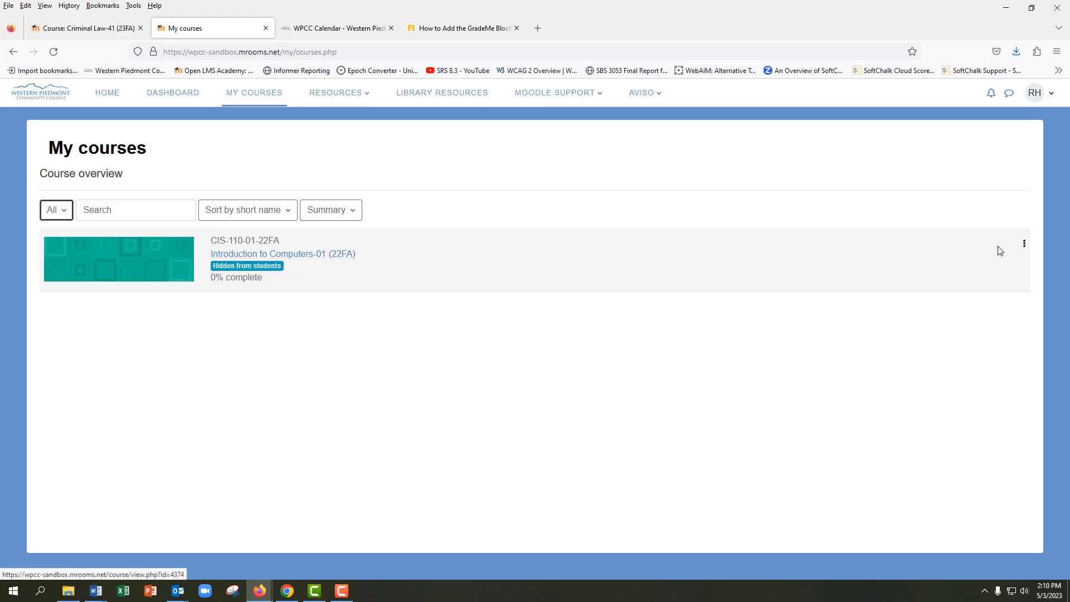
Star the Introduction to Computers-01 (22FA) course and filter the course overview to Starred
left_click(1024, 245)
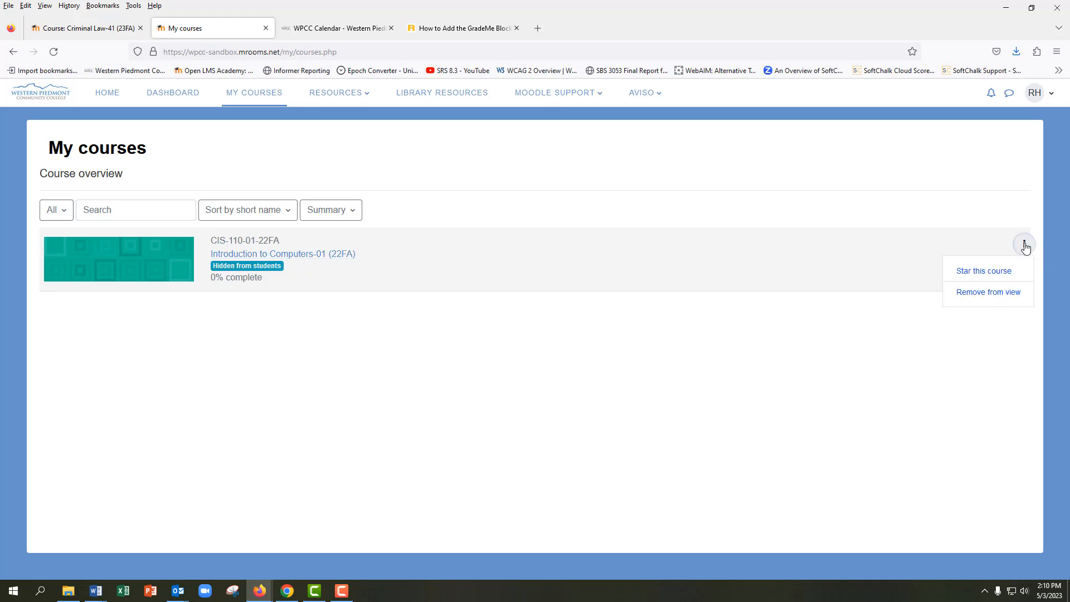
left_click(1008, 271)
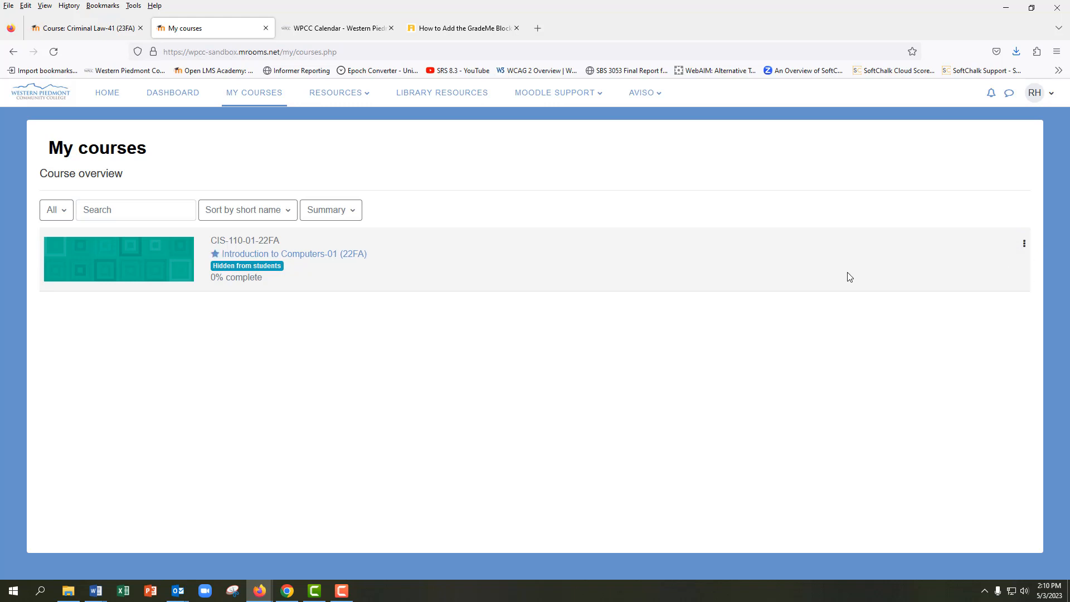
left_click(69, 217)
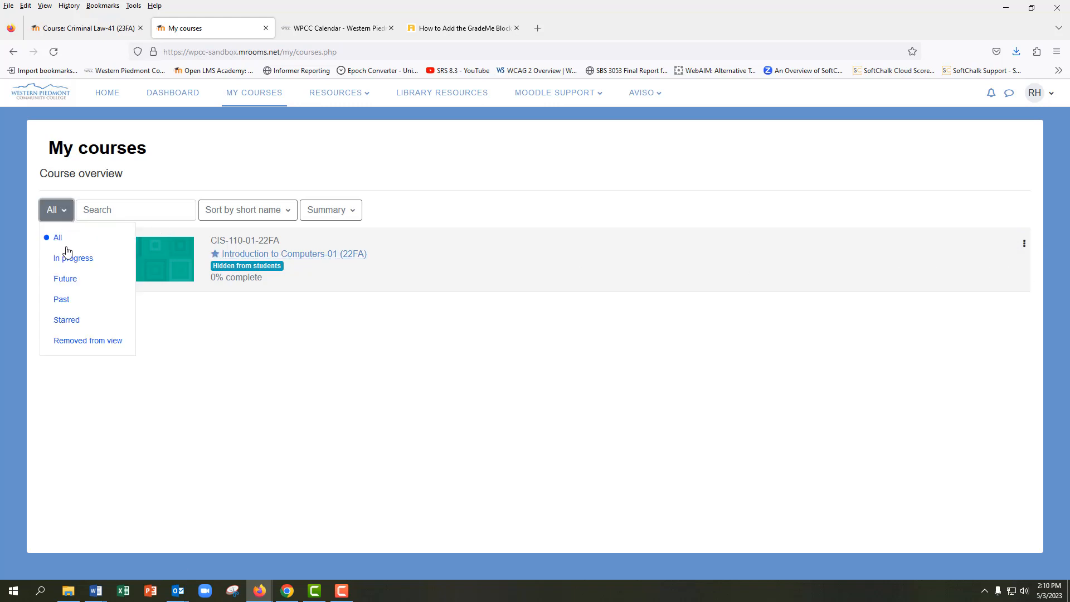
left_click(65, 320)
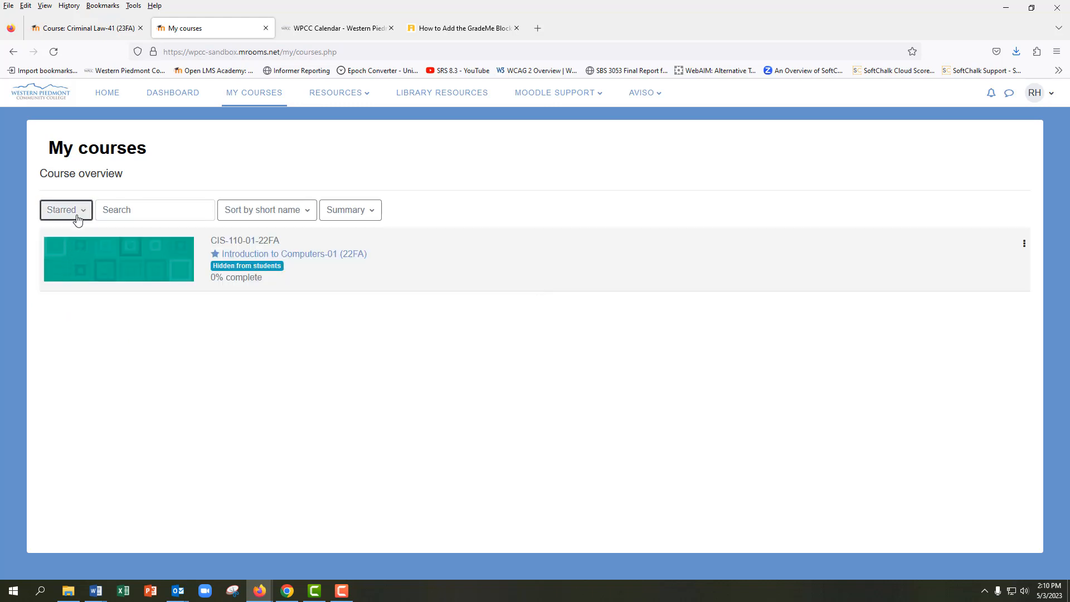
left_click(79, 217)
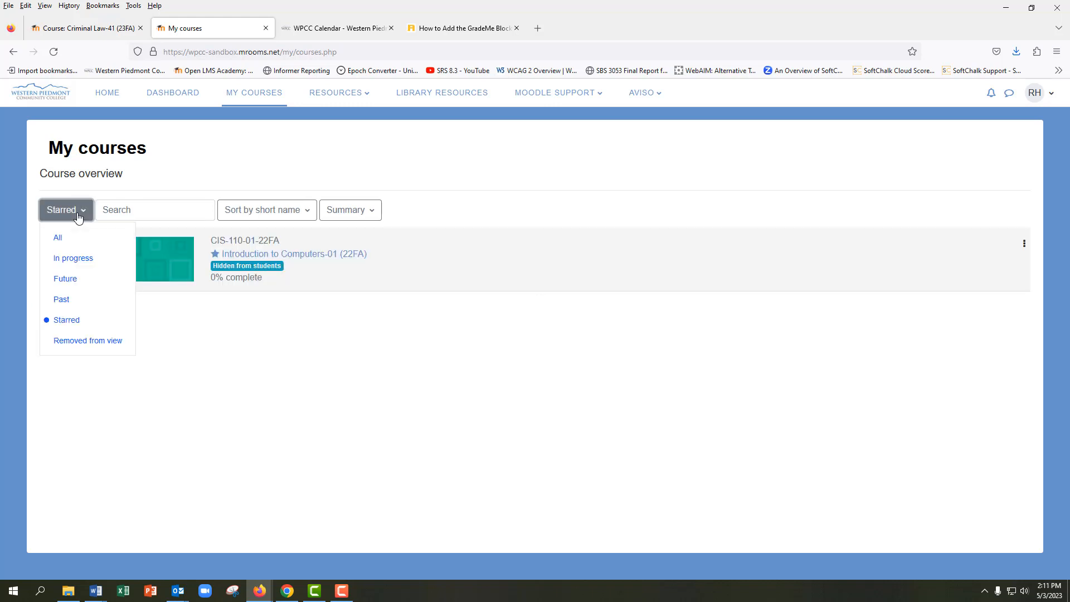
left_click(78, 217)
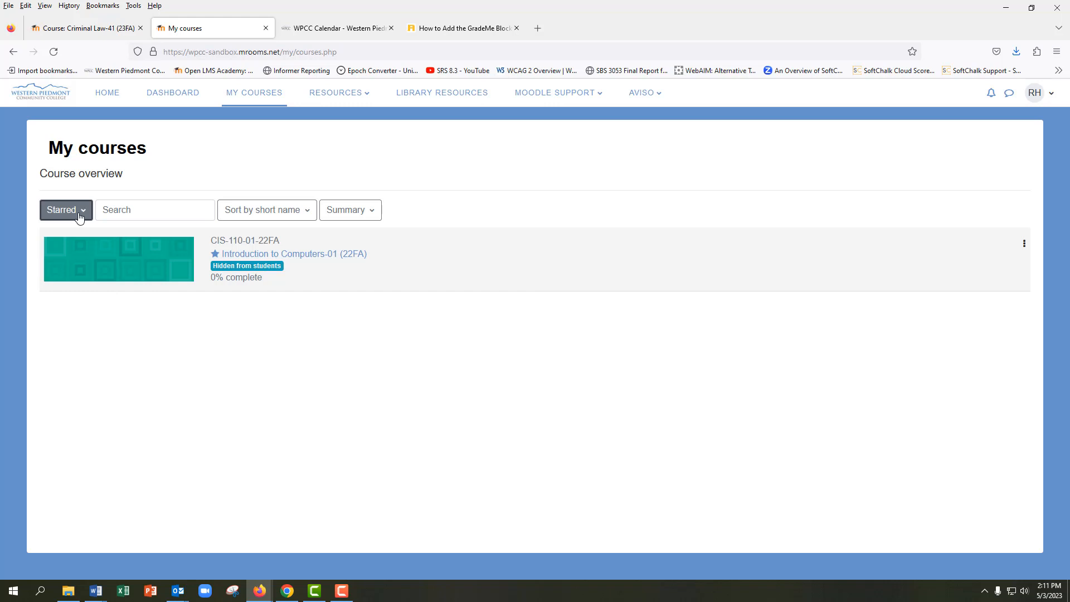
Remove the starred Introduction to Computers-01 course from view and filter the overview to Removed from view
left_click(1023, 247)
left_click(992, 290)
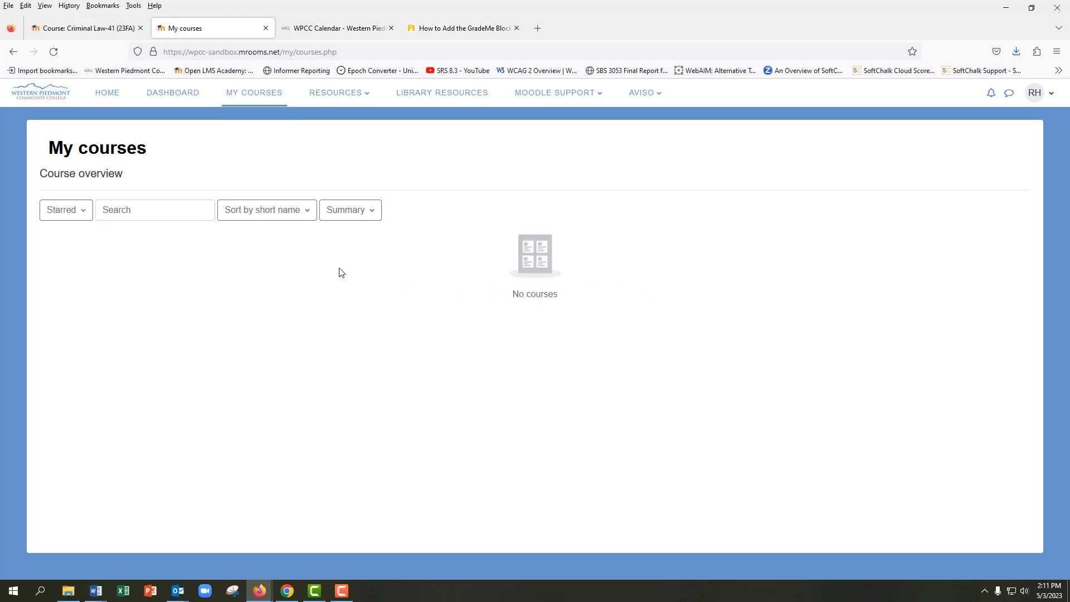
left_click(86, 217)
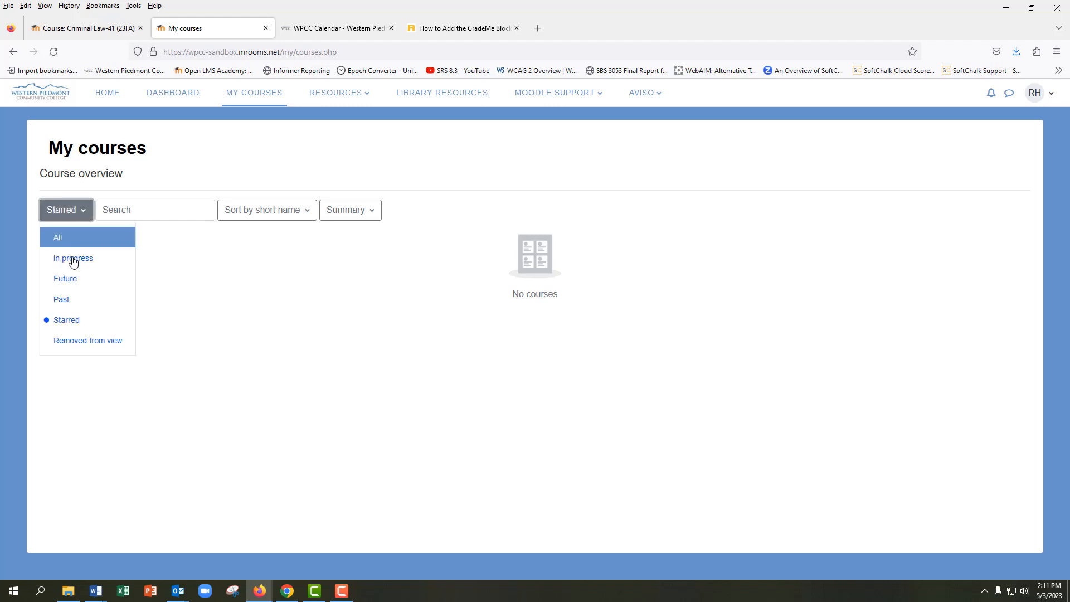
left_click(72, 340)
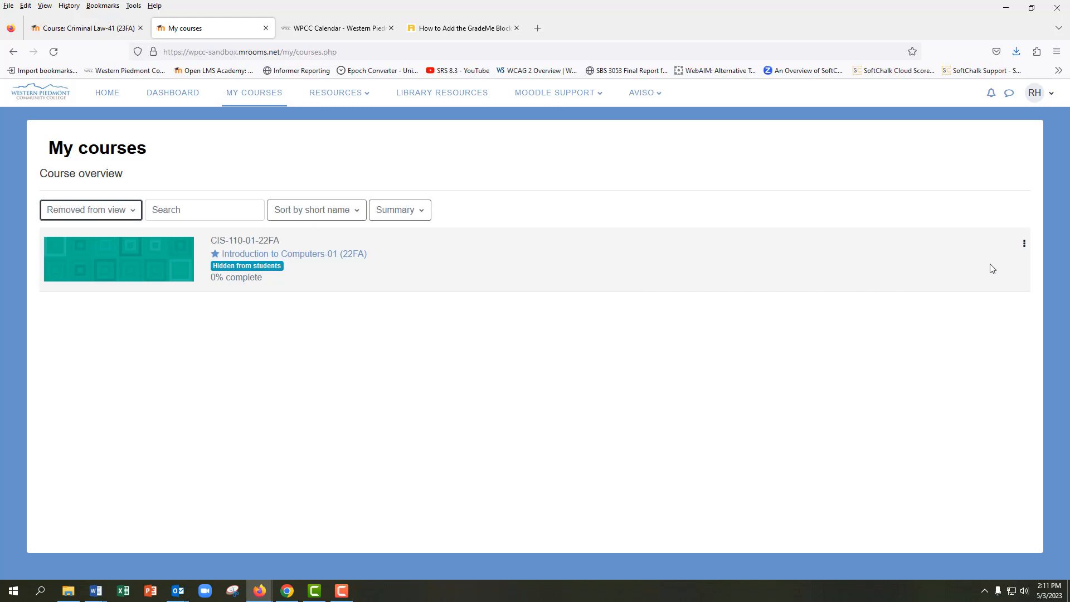
Restore the Introduction to Computers-01 course to view and set the course overview filter to All
left_click(1024, 248)
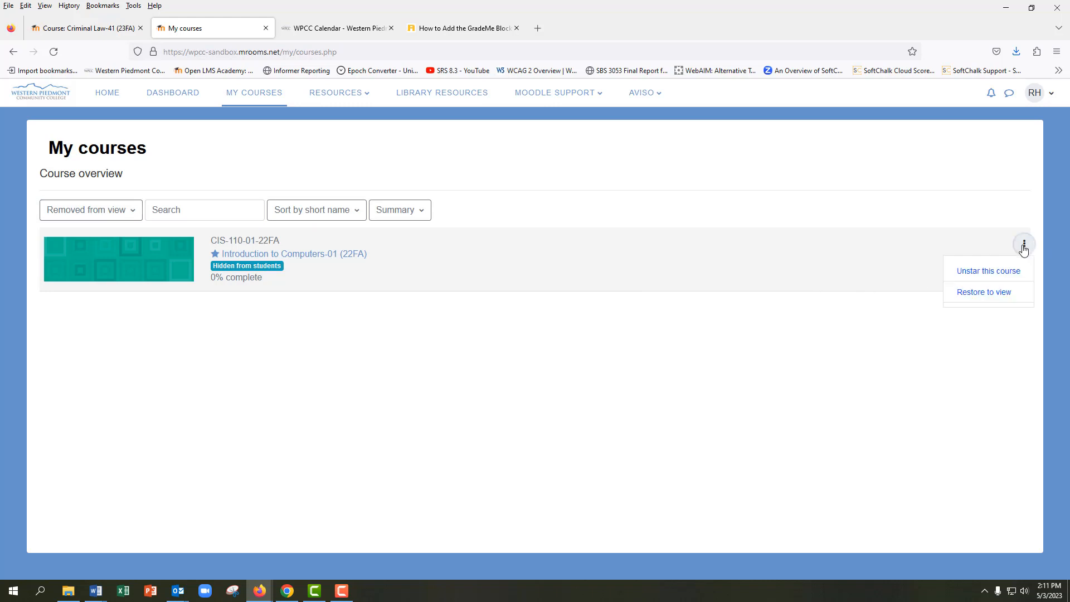
left_click(1002, 296)
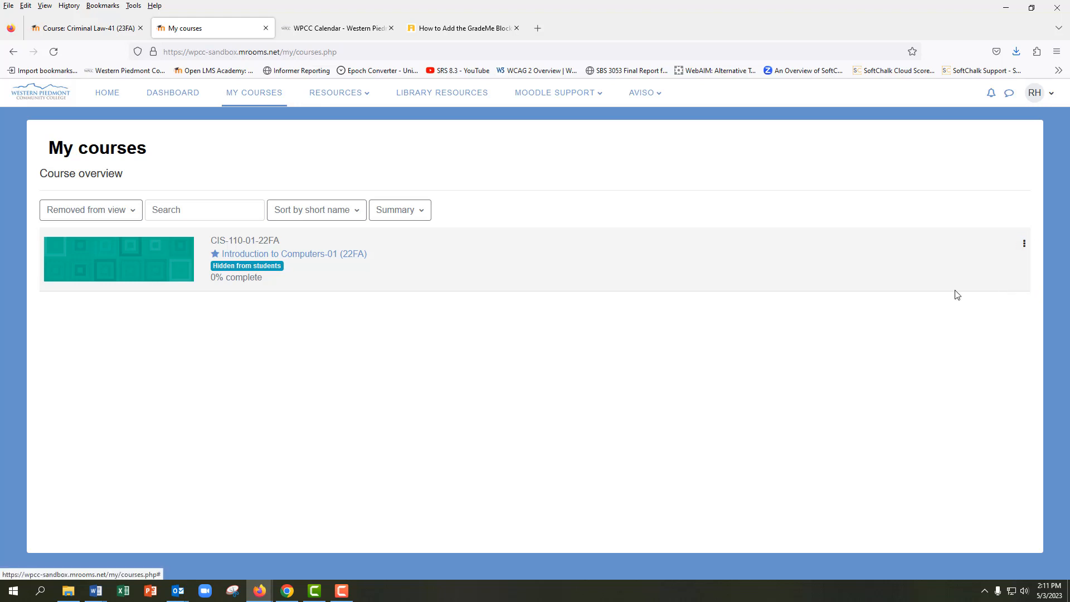
left_click(88, 221)
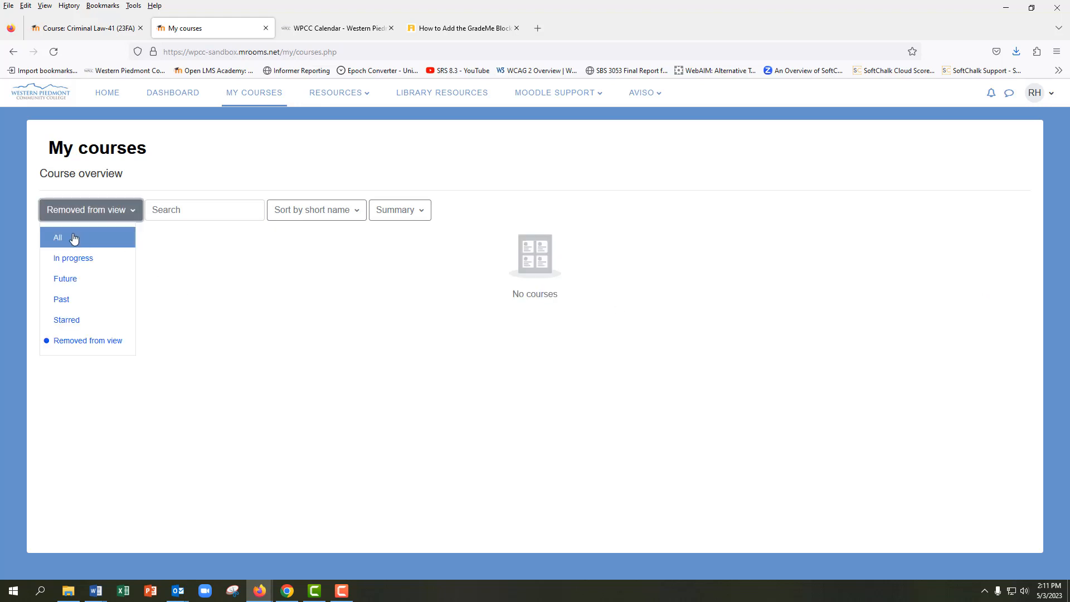
left_click(74, 241)
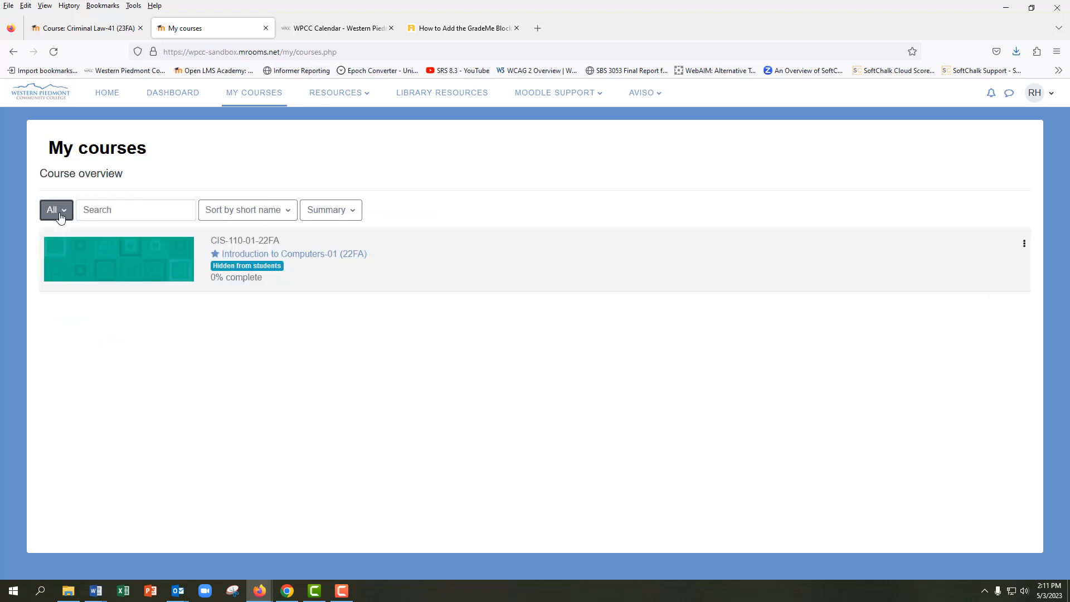
Filter the course overview to Starred and place the cursor in the course search field
left_click(60, 217)
left_click(68, 314)
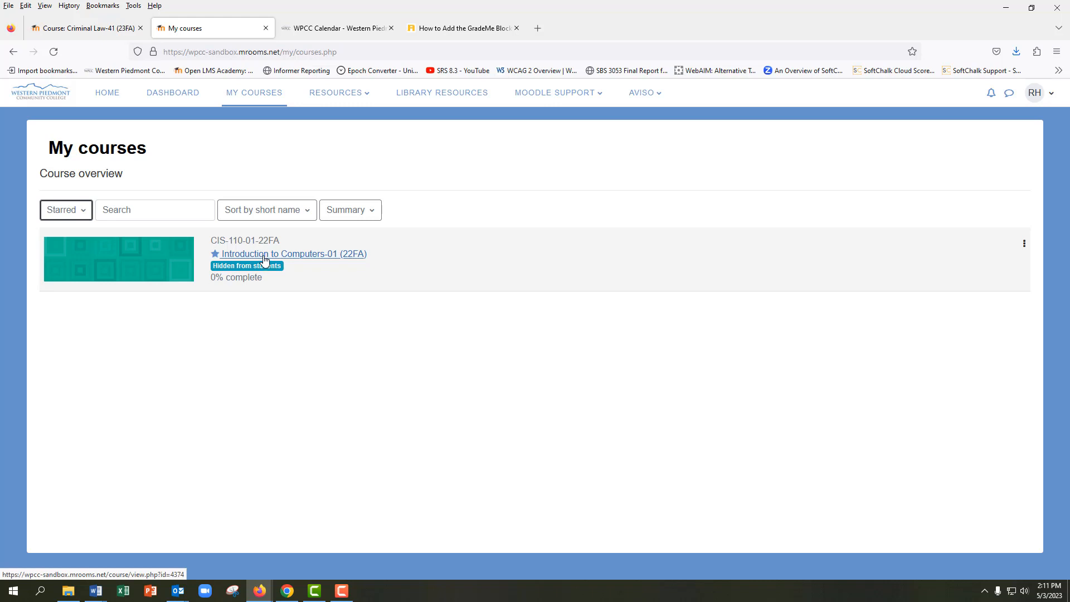
left_click(157, 211)
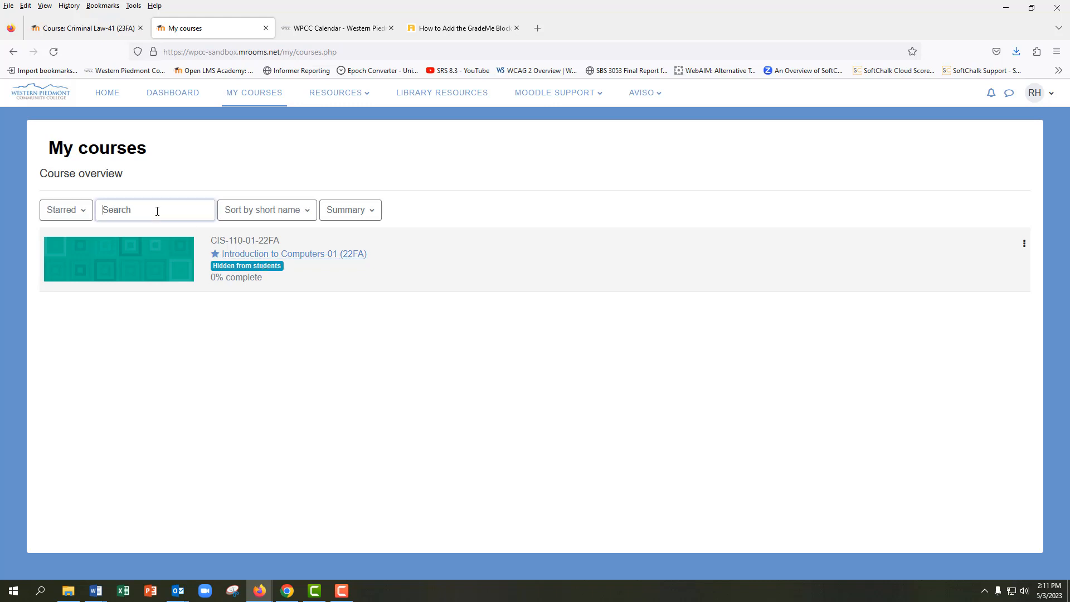
Check the course sorting options, and preview the course overview in Card and List layouts before restoring the Summary layout
left_click(301, 212)
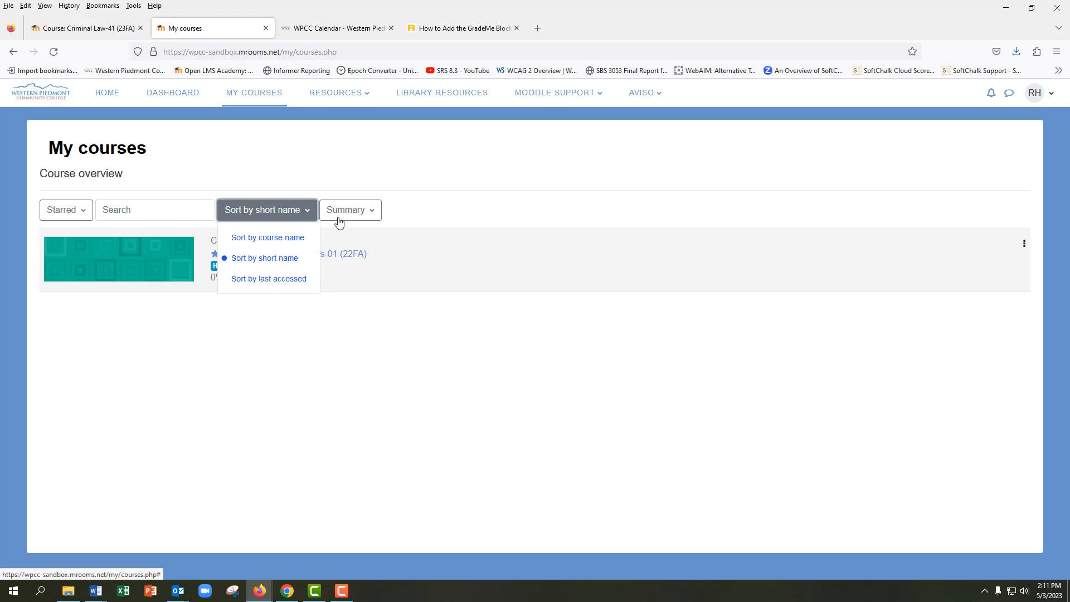
left_click(370, 211)
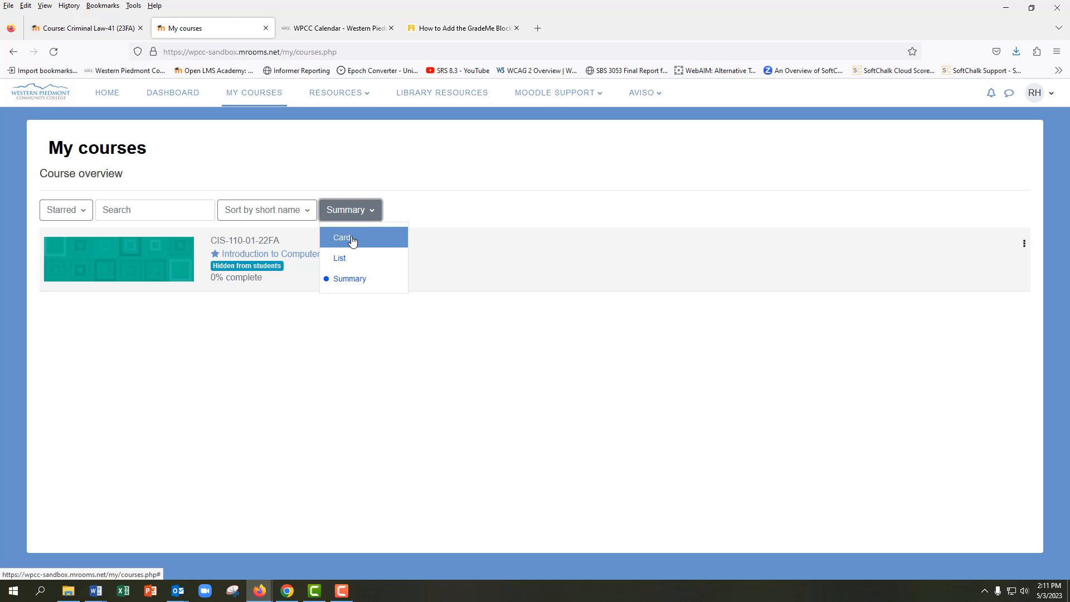
left_click(352, 240)
left_click(345, 211)
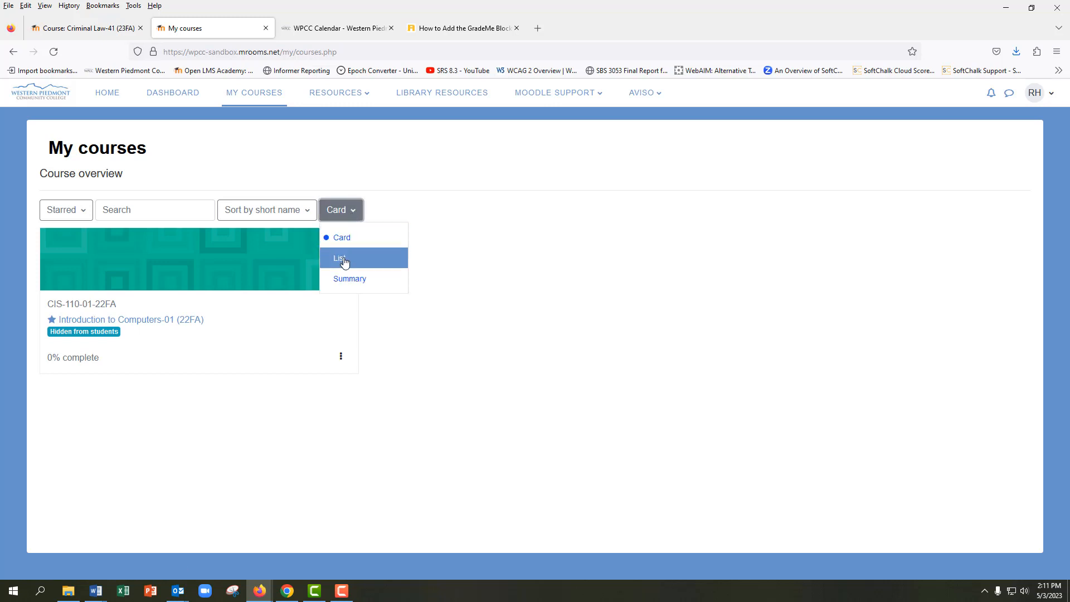
left_click(342, 260)
left_click(337, 210)
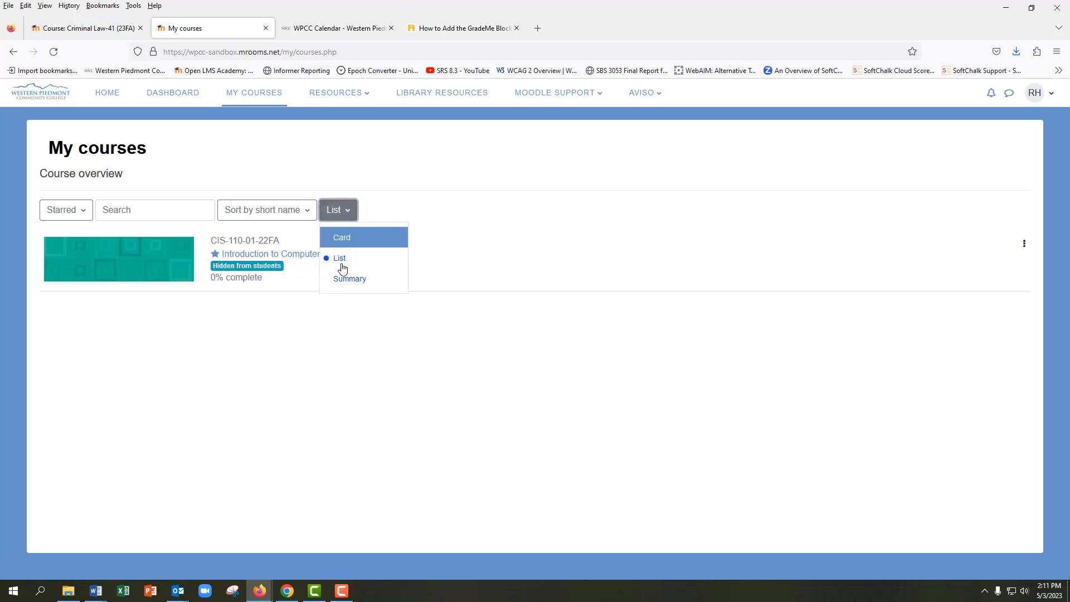
left_click(344, 278)
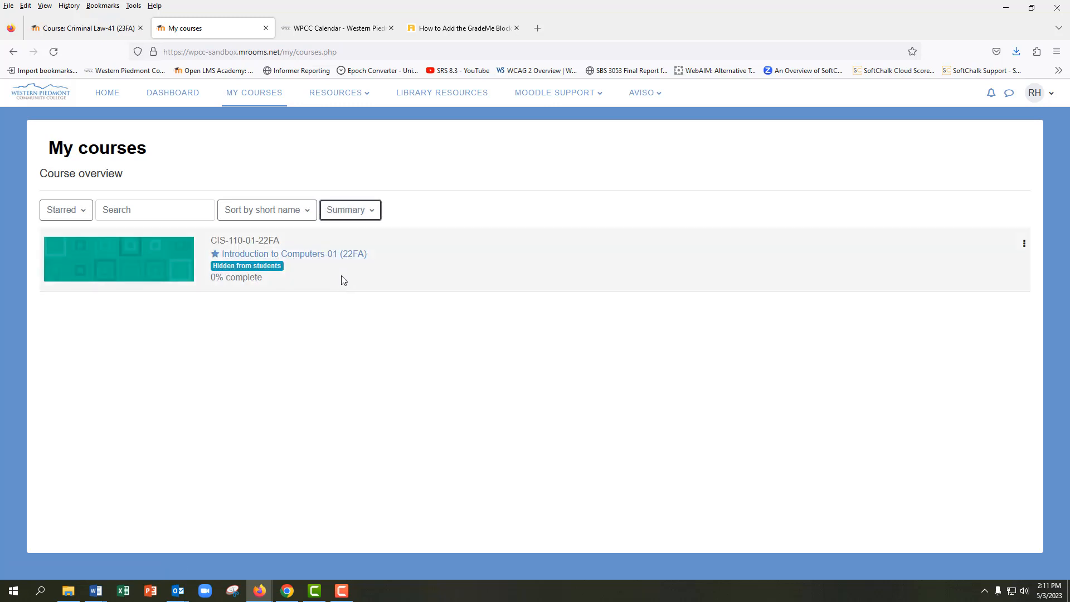
Open the starred Introduction to Computers-01 (22FA) course and turn on Edit mode
left_click(302, 258)
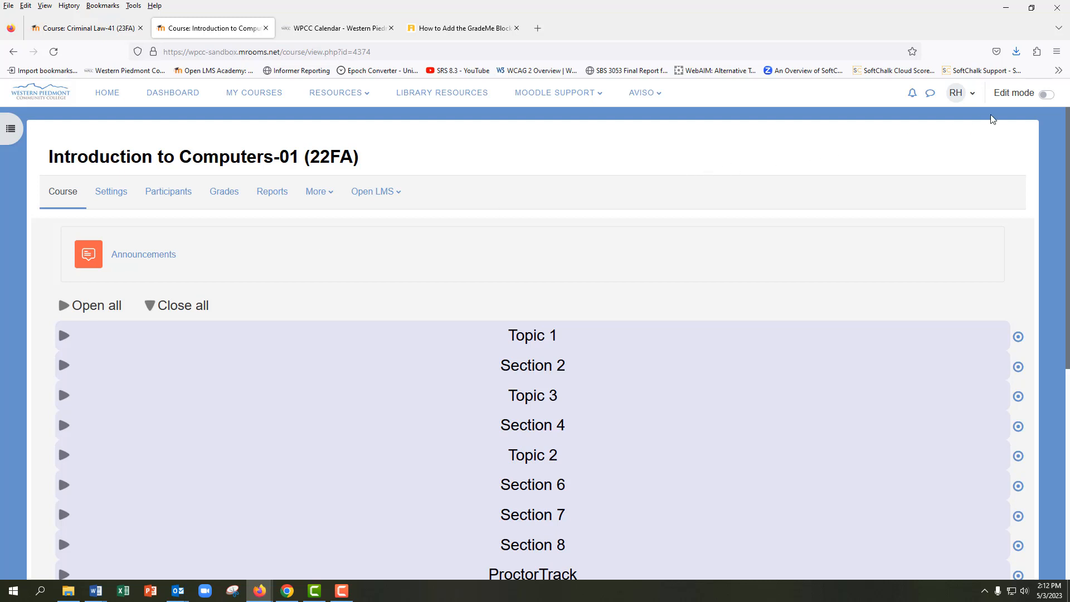
left_click(1047, 96)
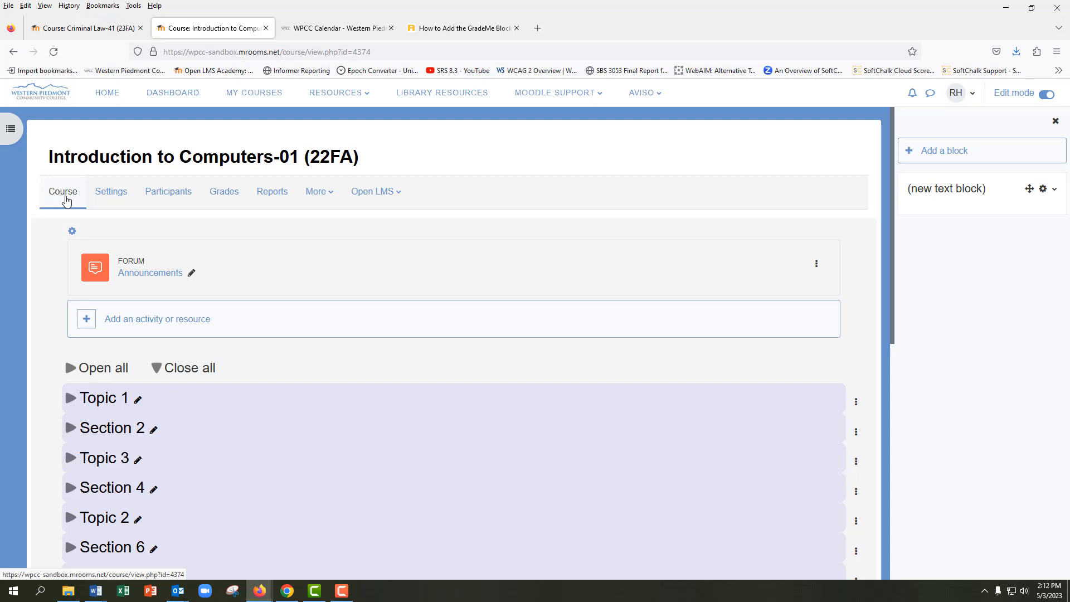
Examine the course's Settings, Participants and Grades pages, including the list of available gradebook views
left_click(122, 199)
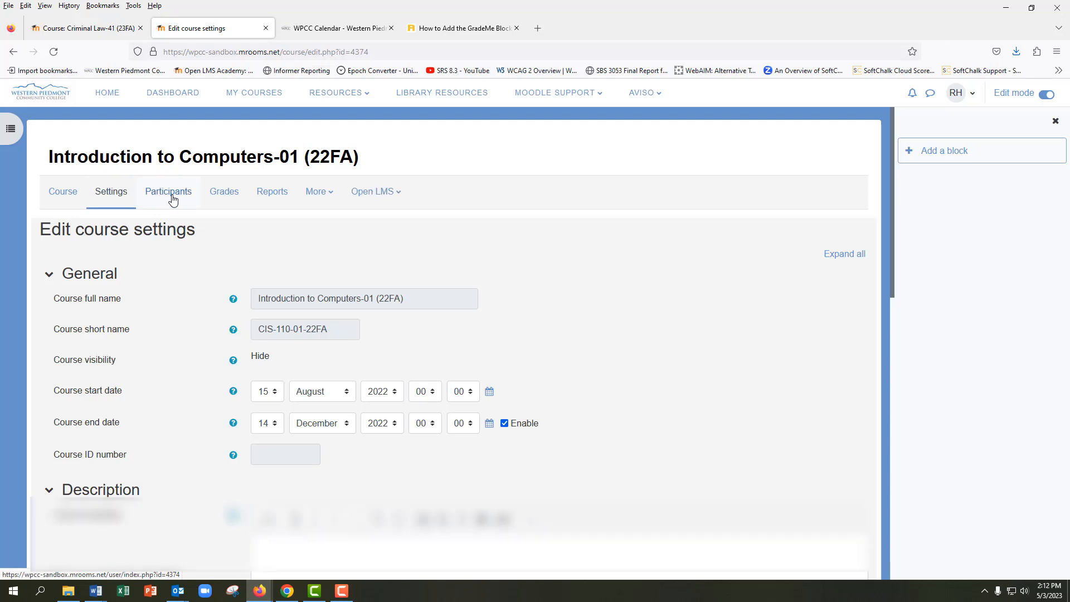
left_click(173, 200)
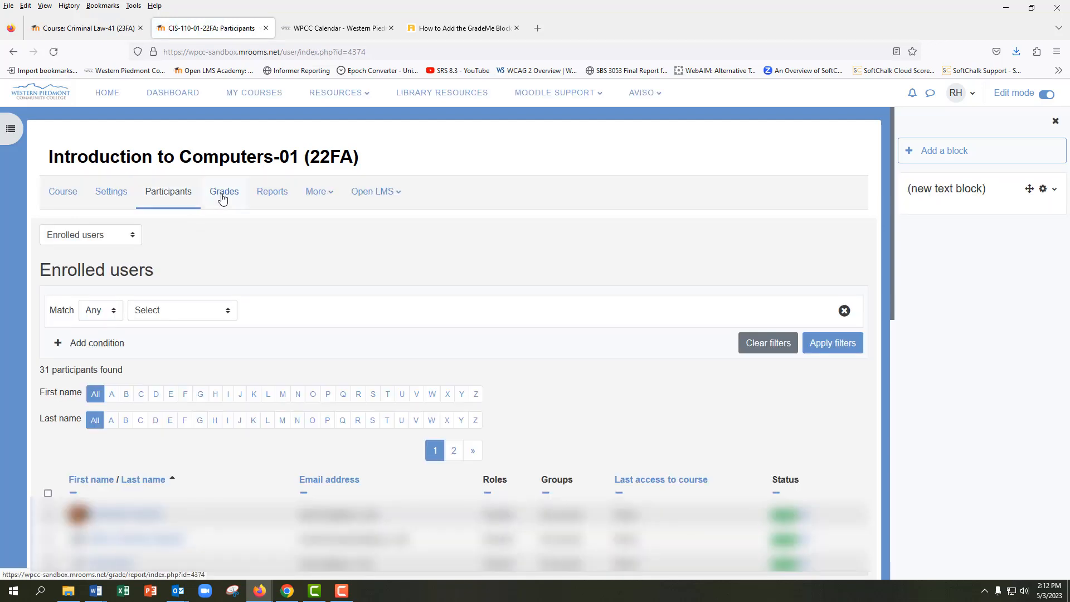
left_click(223, 199)
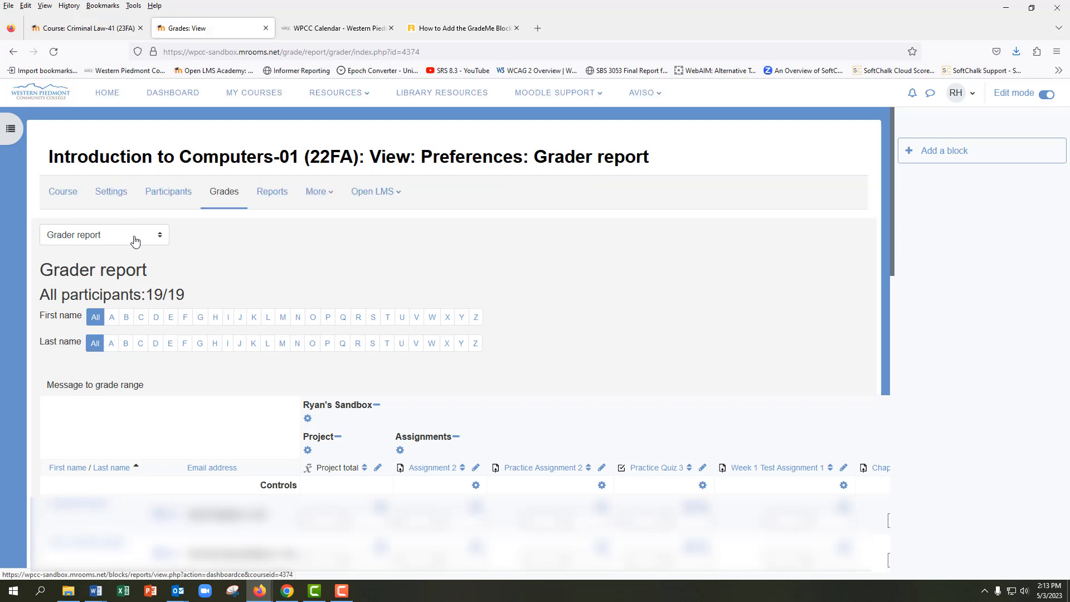
left_click(151, 240)
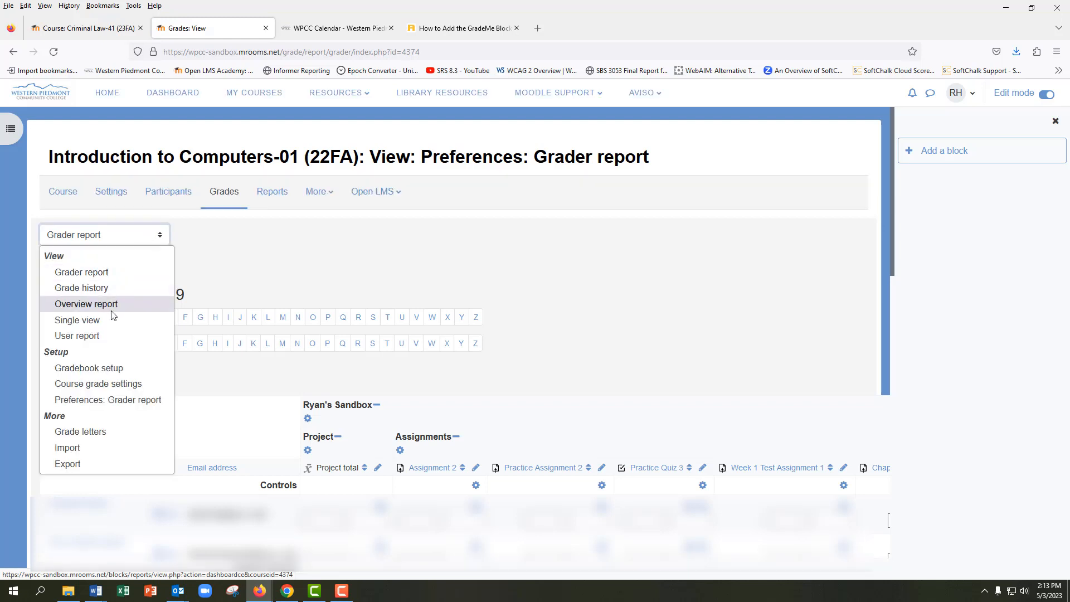
left_click(144, 238)
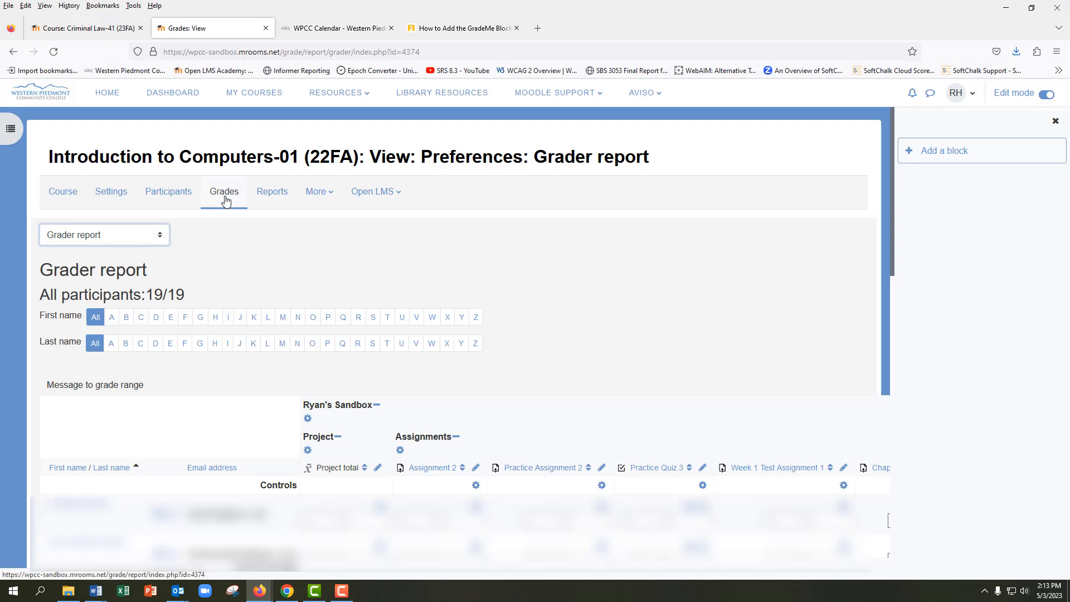
Examine the course's Reports page and its More and Open LMS options, and return to the main course page
left_click(285, 196)
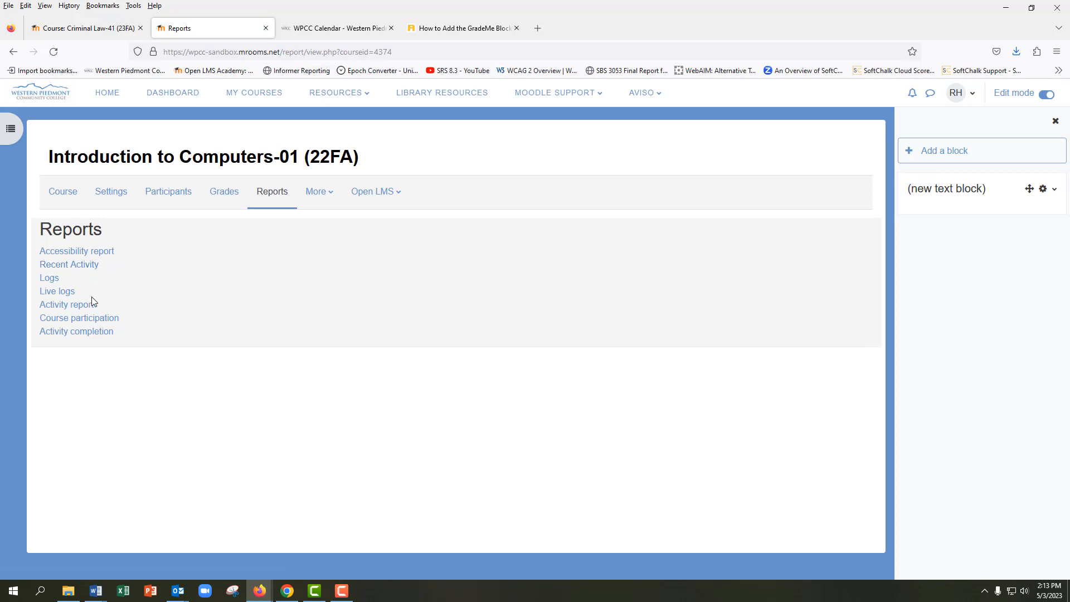
left_click(331, 199)
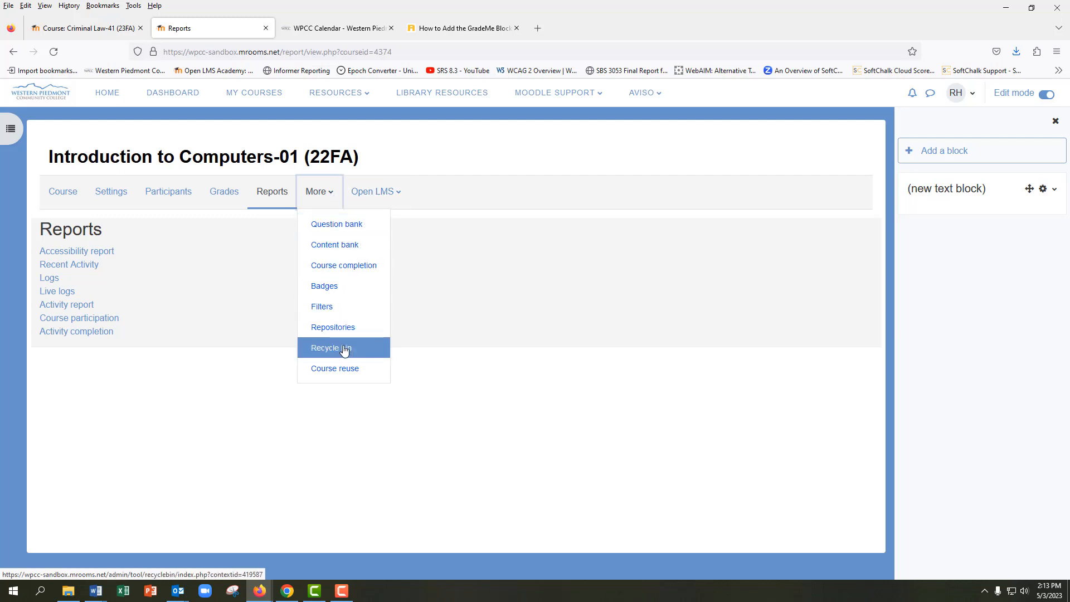
left_click(331, 194)
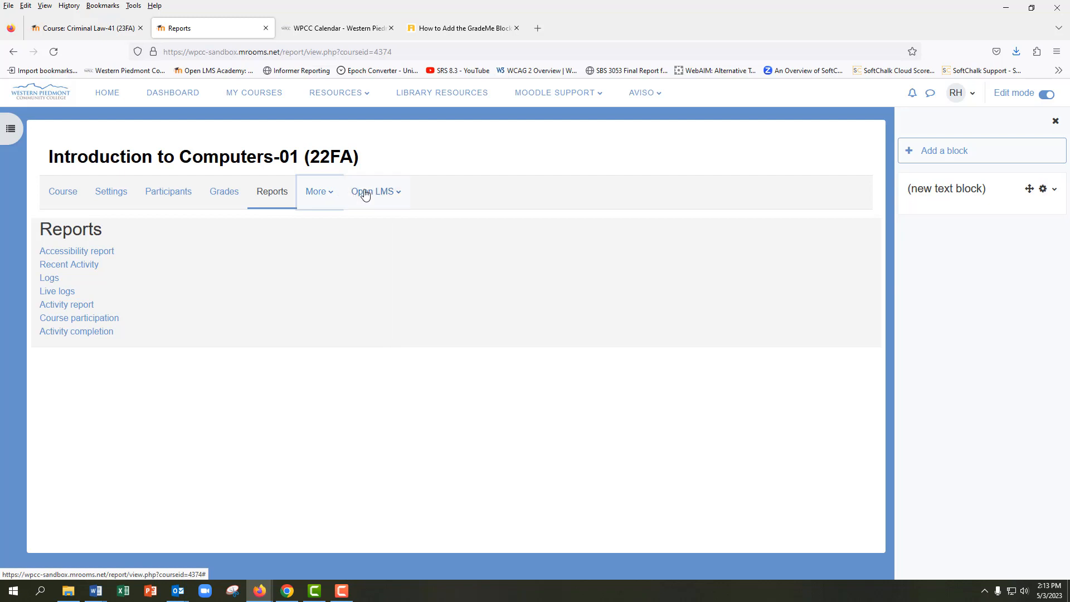
left_click(402, 195)
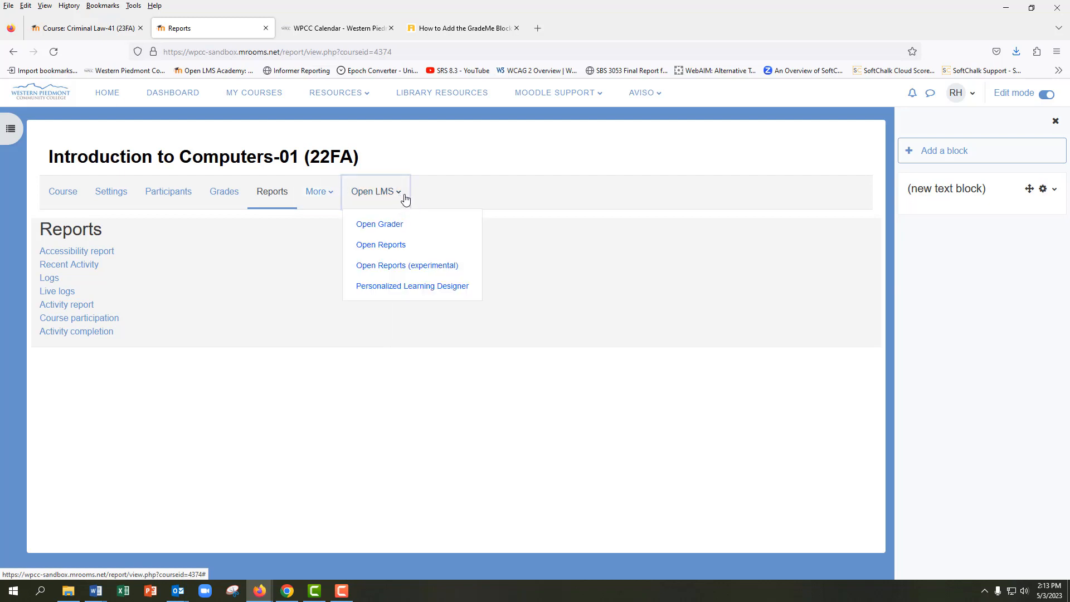
left_click(403, 198)
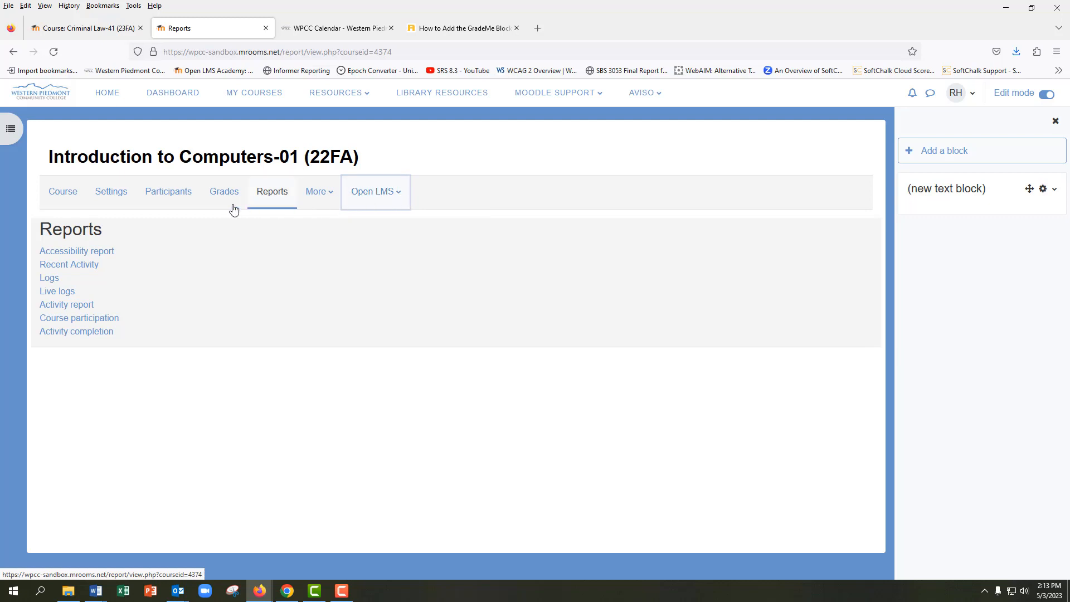
left_click(72, 198)
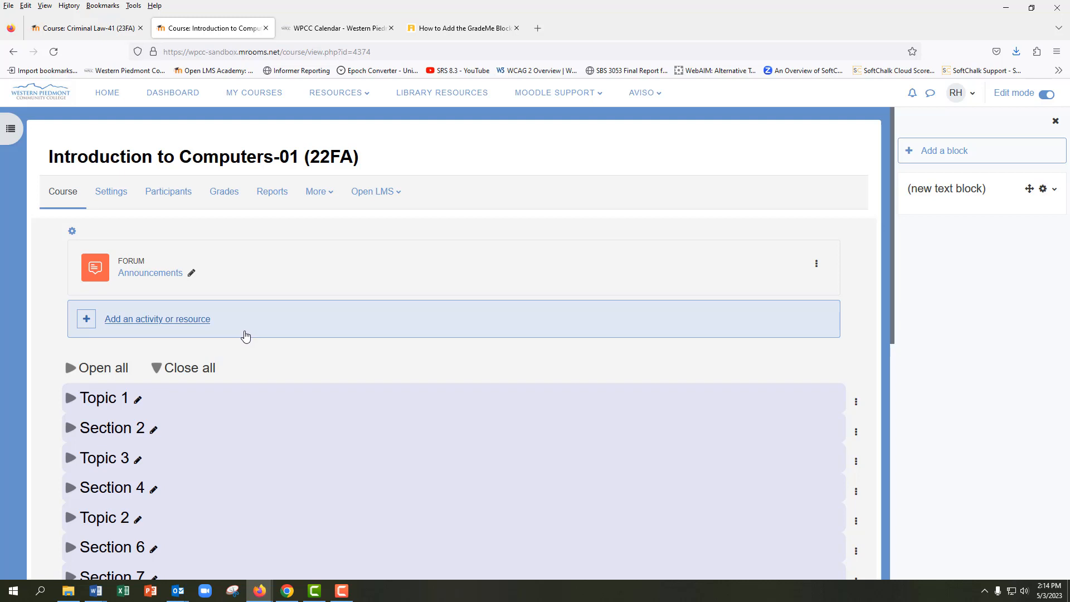
Expand and collapse Topic 1 on its own, and do the same for all course sections at once
scroll(246, 336, "down", 3)
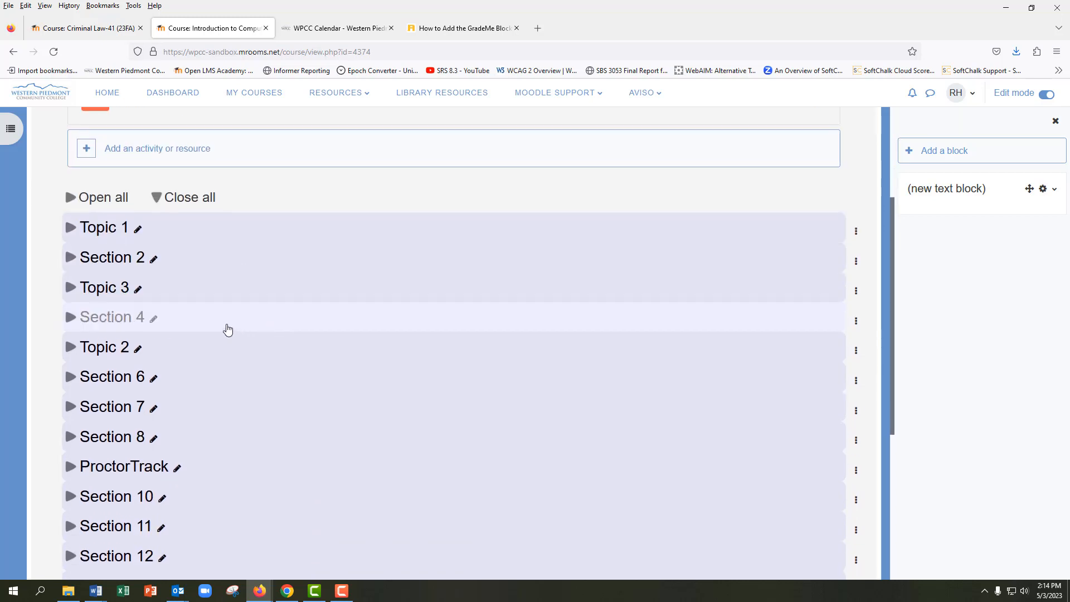
left_click(209, 237)
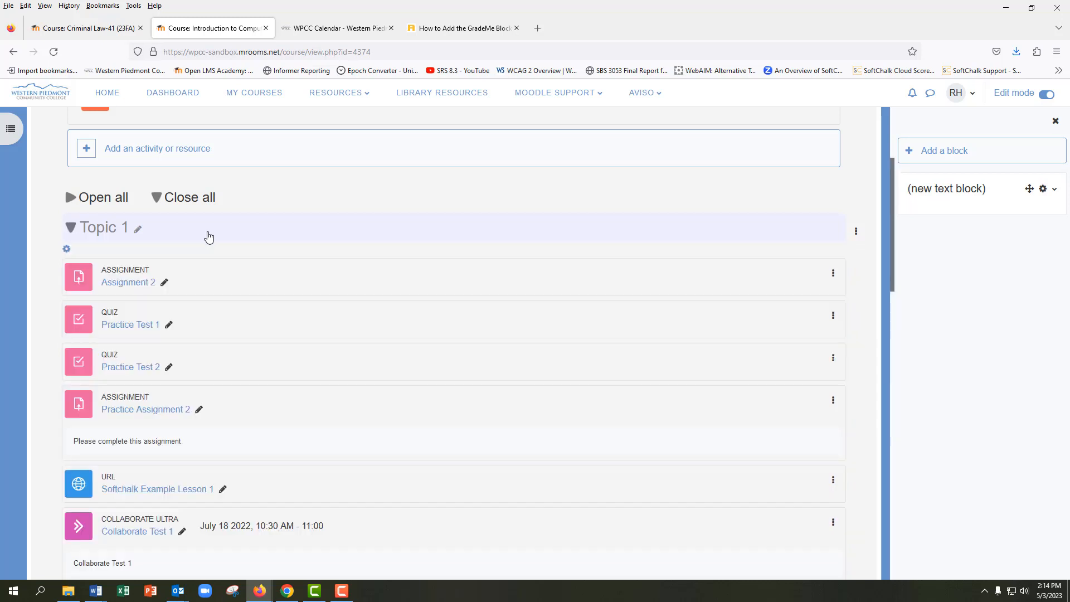
left_click(209, 237)
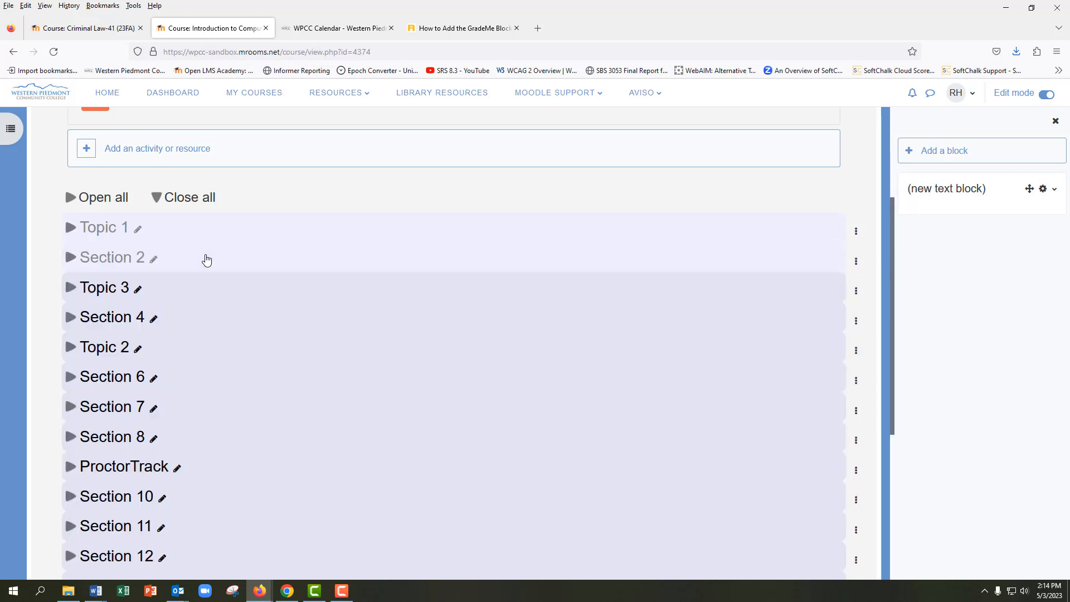
left_click(125, 202)
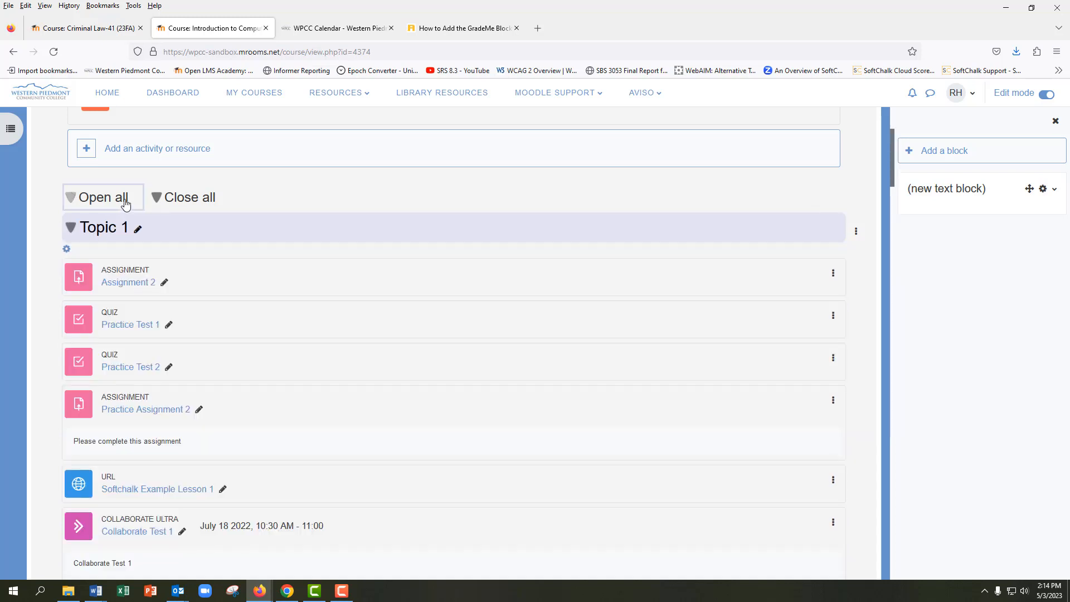
left_click(196, 202)
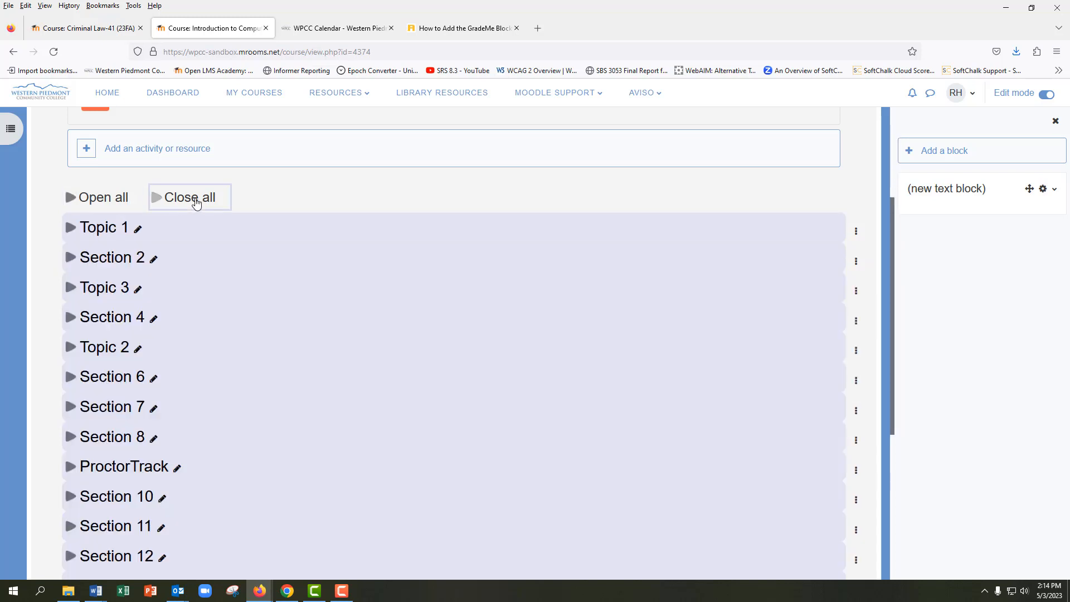
scroll(265, 219, "up", 1)
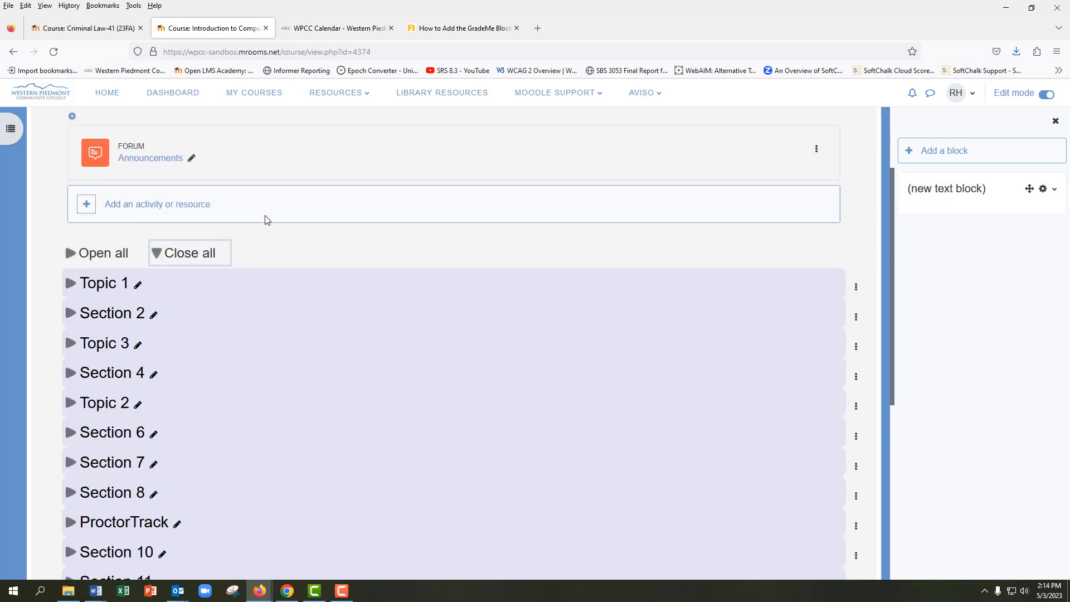
scroll(266, 222, "up", 2)
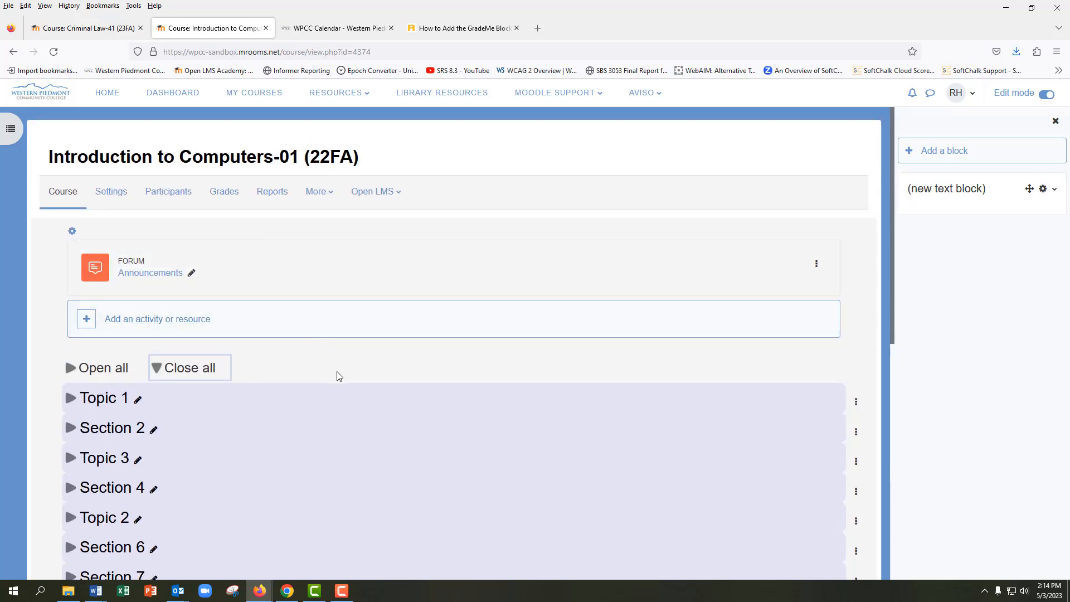
Turn off Edit mode and show only Topic 1 on its own page to look through its activities
left_click(1048, 95)
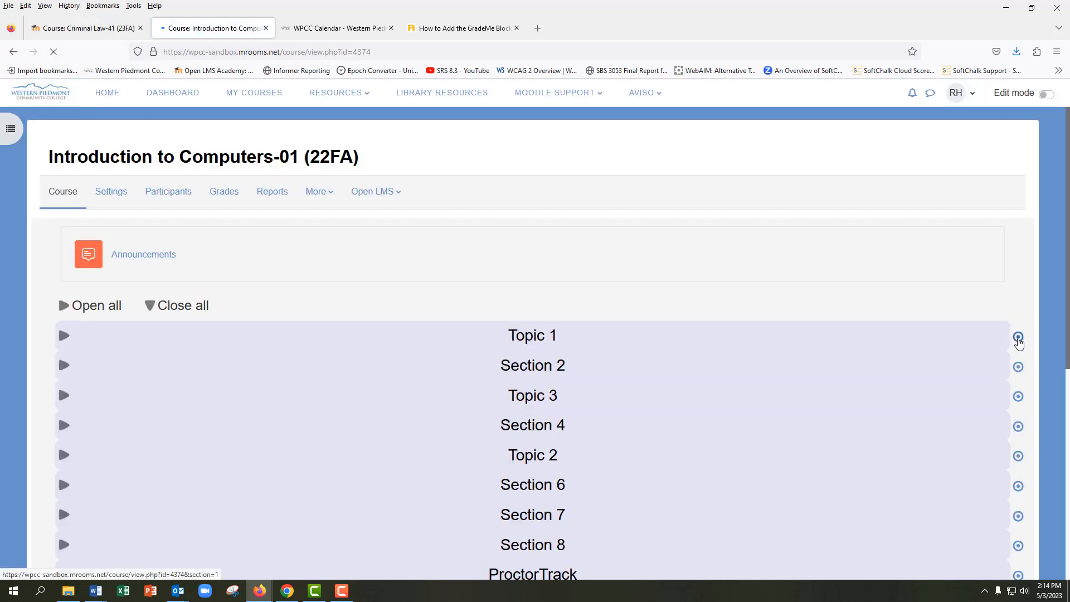
left_click(1018, 338)
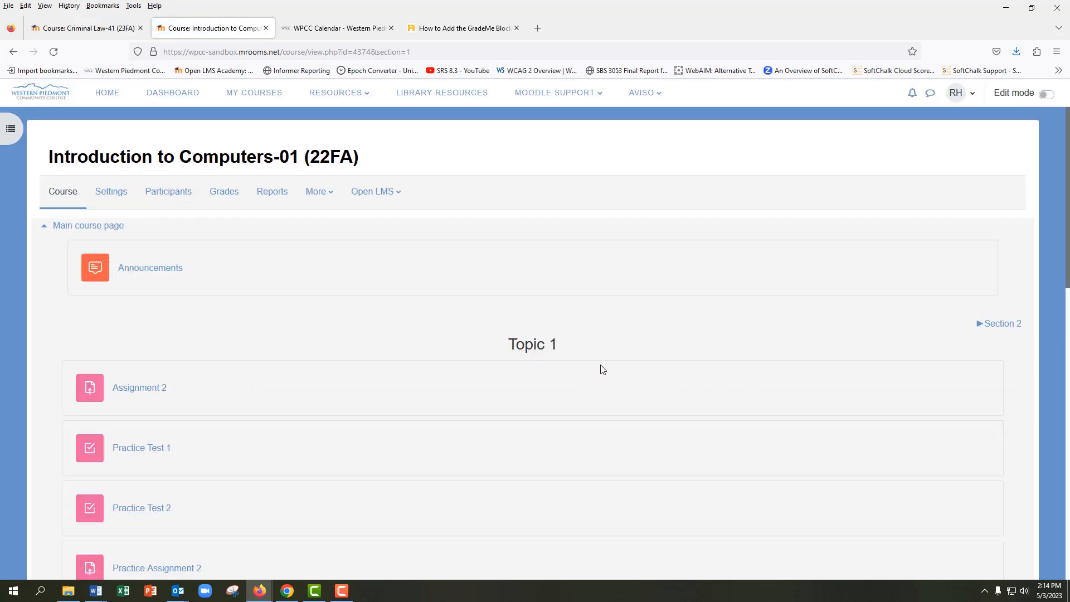
scroll(603, 369, "down", 10)
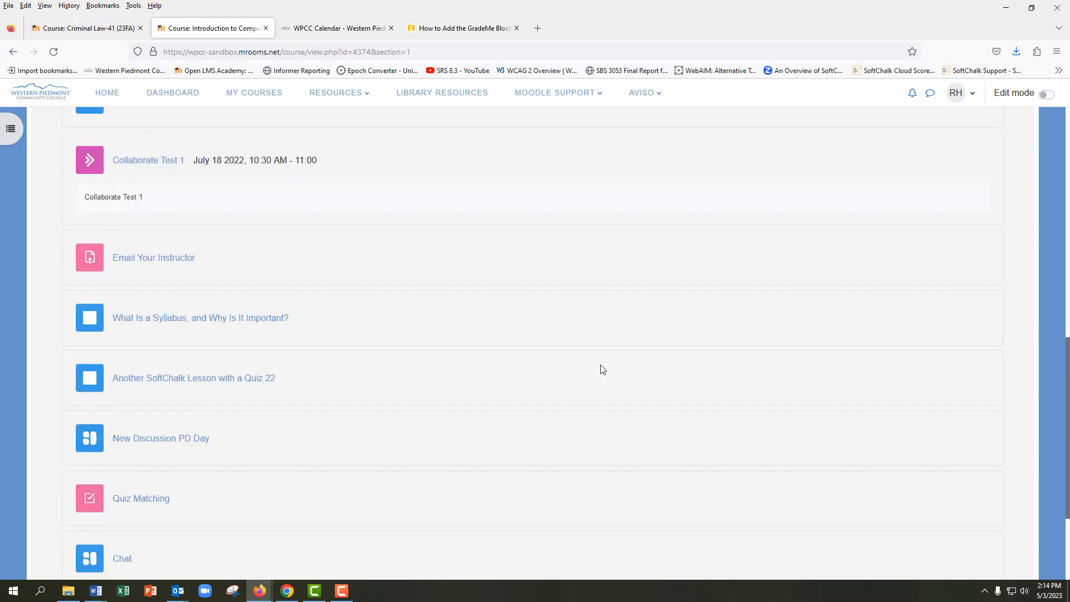
scroll(603, 369, "up", 10)
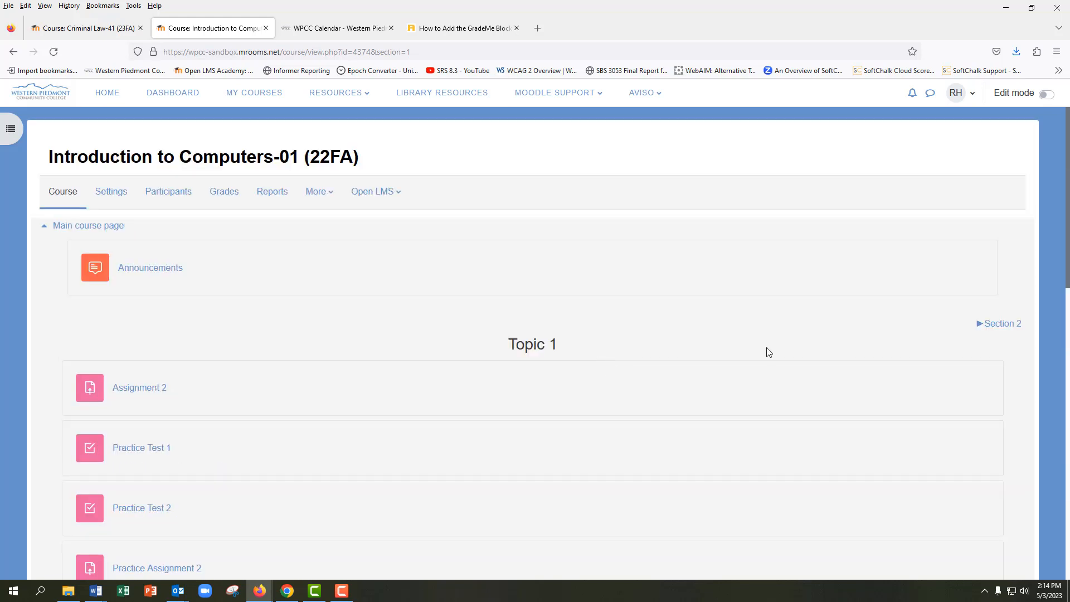
Go from Topic 1 to Section 2 and back, and return to the main course page
left_click(1003, 330)
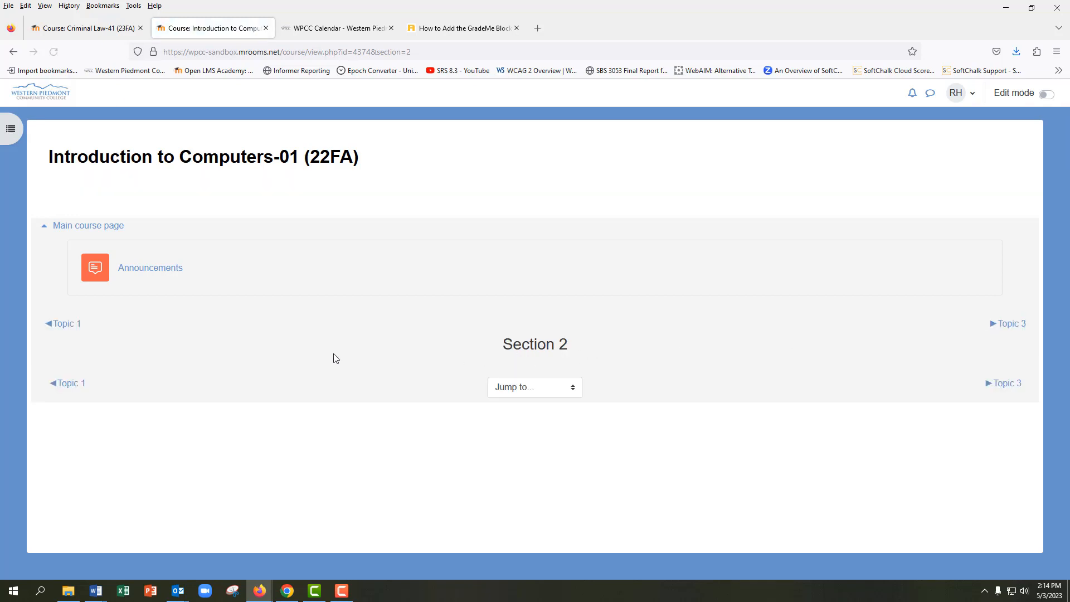
left_click(67, 331)
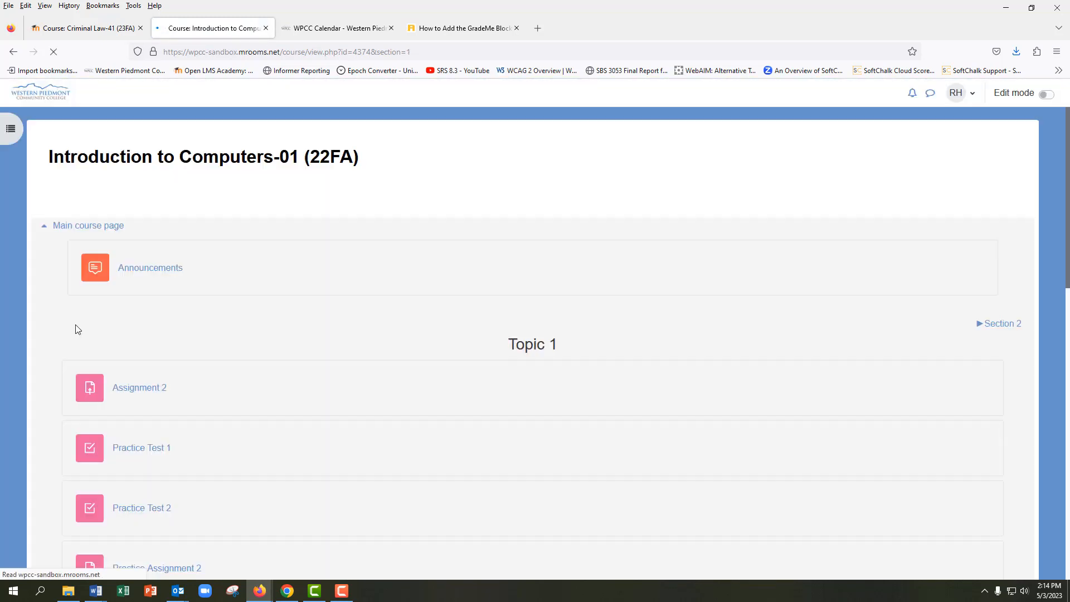
left_click(99, 228)
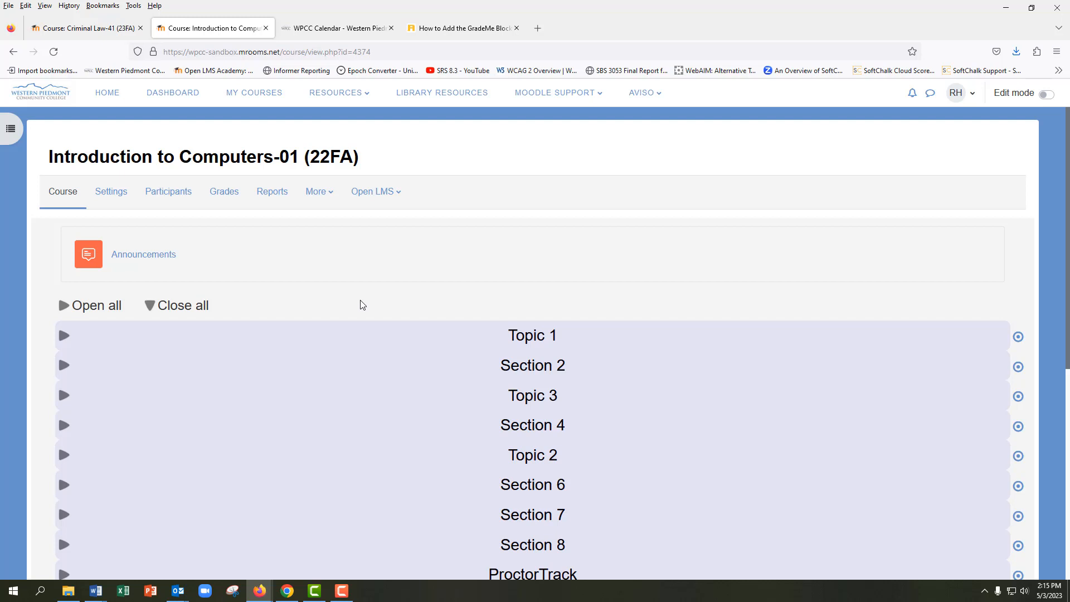
Turn Edit mode back on and expand Topic 1 on the main course page
left_click(1047, 95)
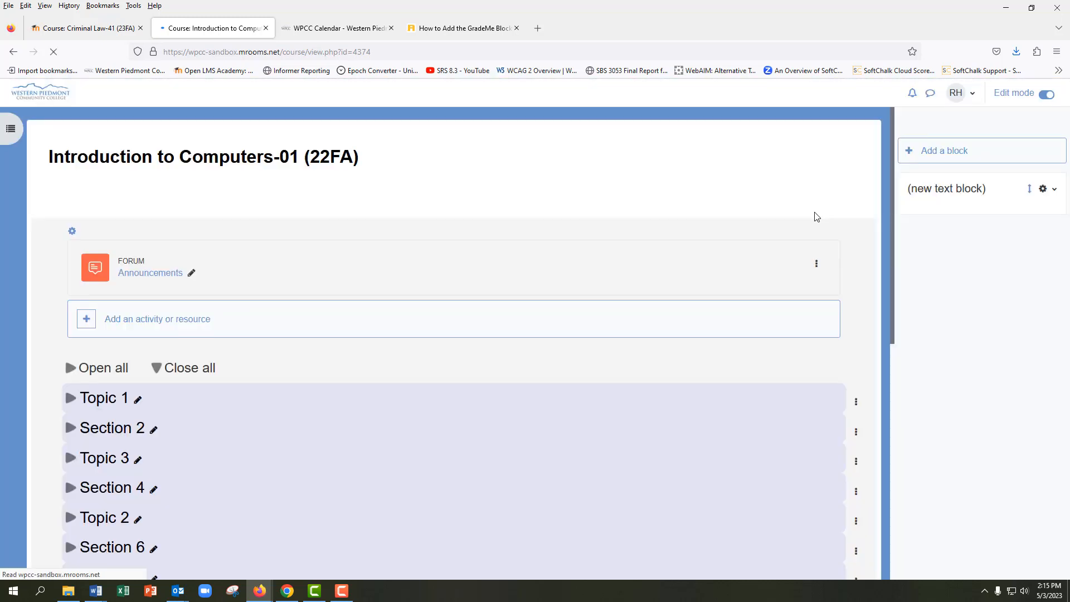
scroll(618, 326, "down", 2)
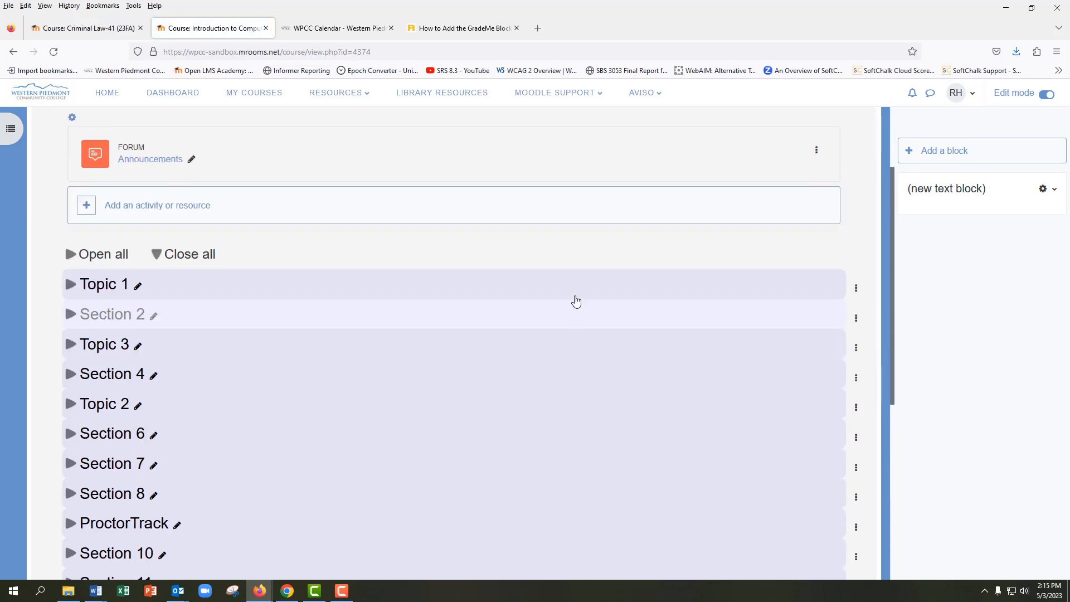
left_click(575, 296)
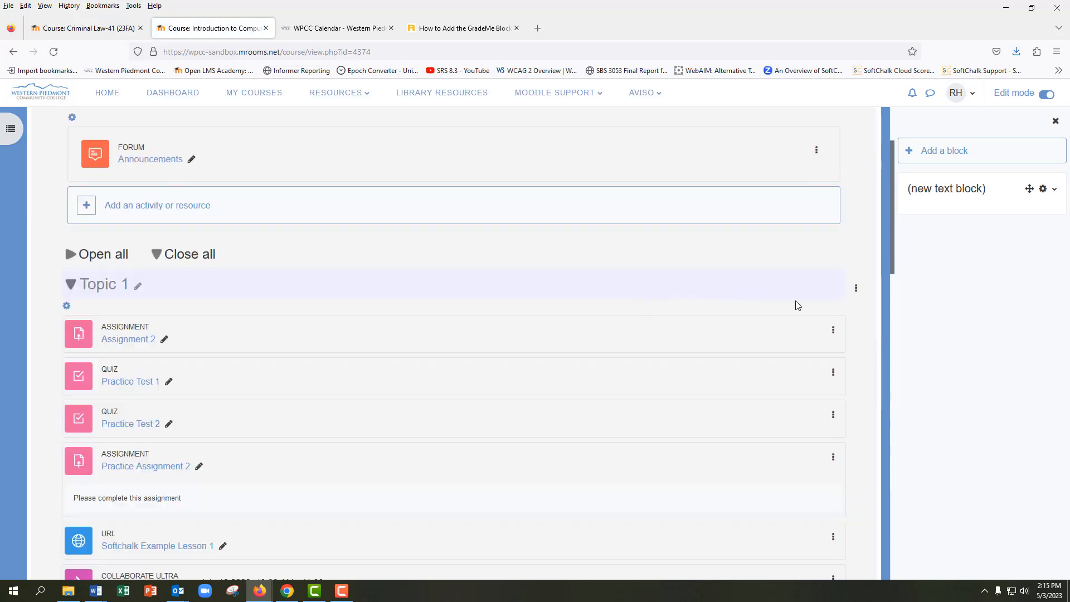
View the section actions available for Topic 1, open Assignment 2's settings page, and return to the course page
left_click(856, 288)
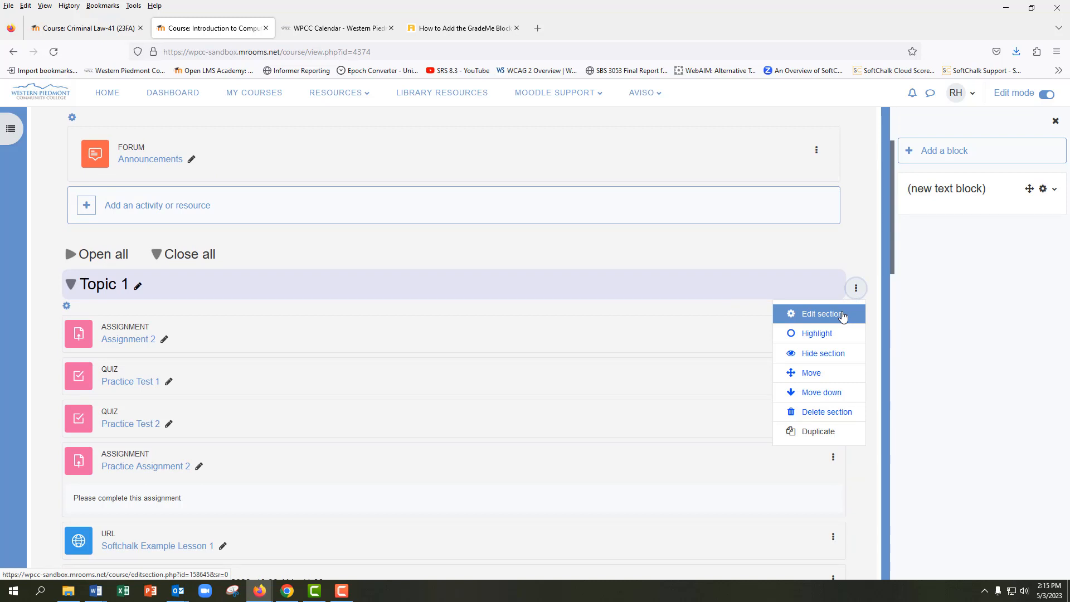
left_click(856, 294)
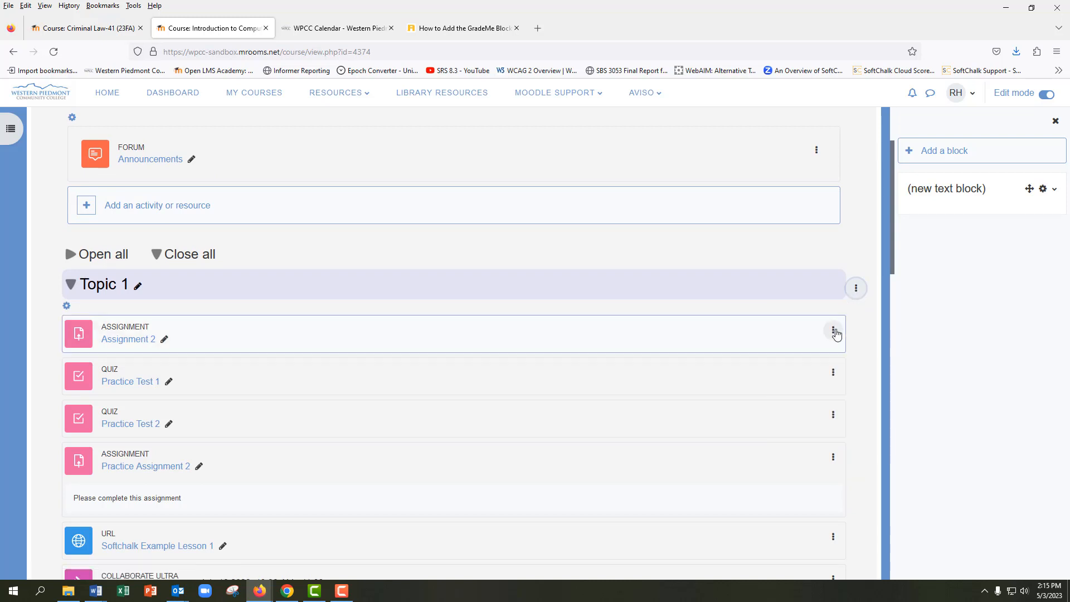
left_click(833, 330)
left_click(785, 357)
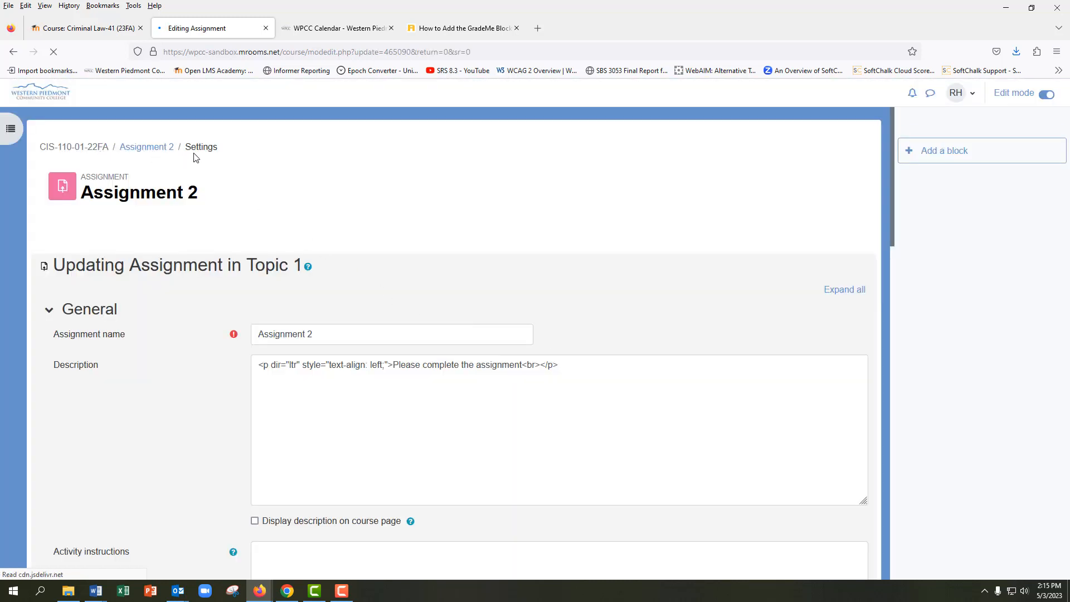
left_click(101, 148)
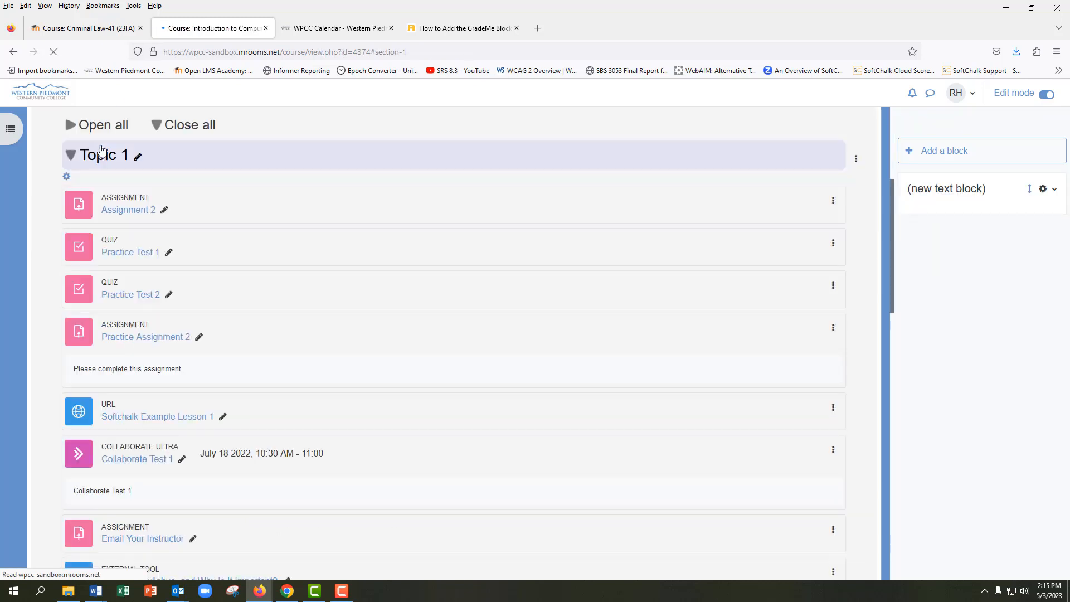
With all course sections collapsed, move Topic 1 directly below Topic 3 and view its section actions
left_click(195, 128)
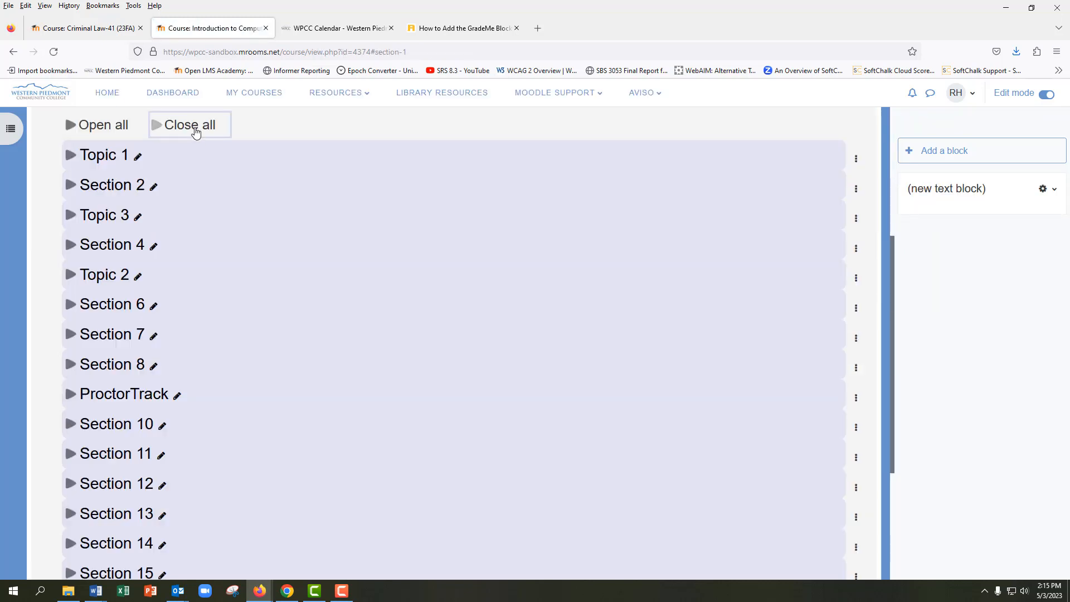
left_click_drag(223, 162, 222, 217)
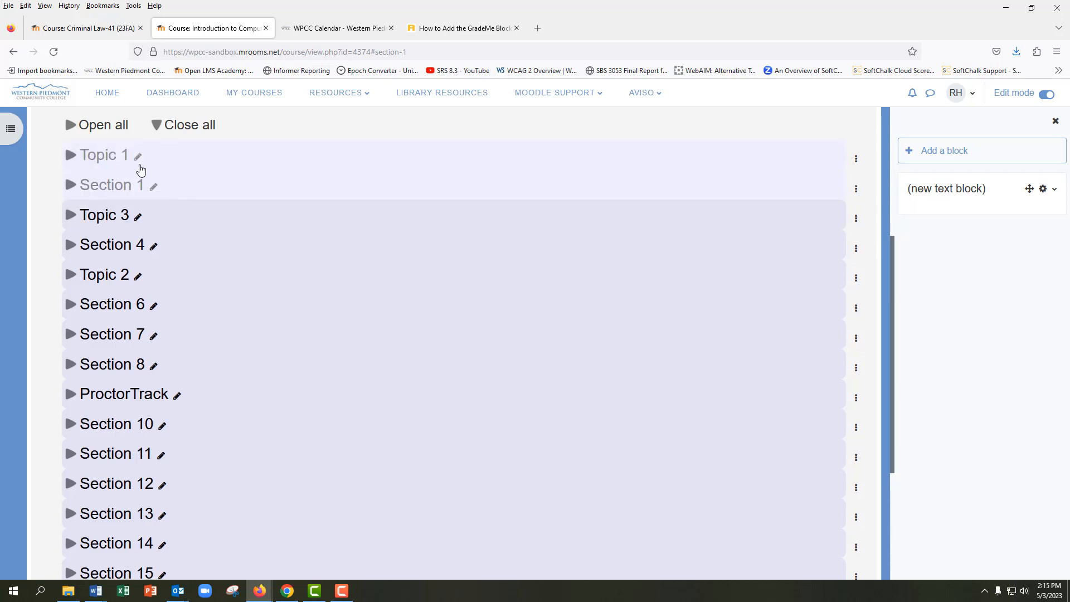
left_click(54, 52)
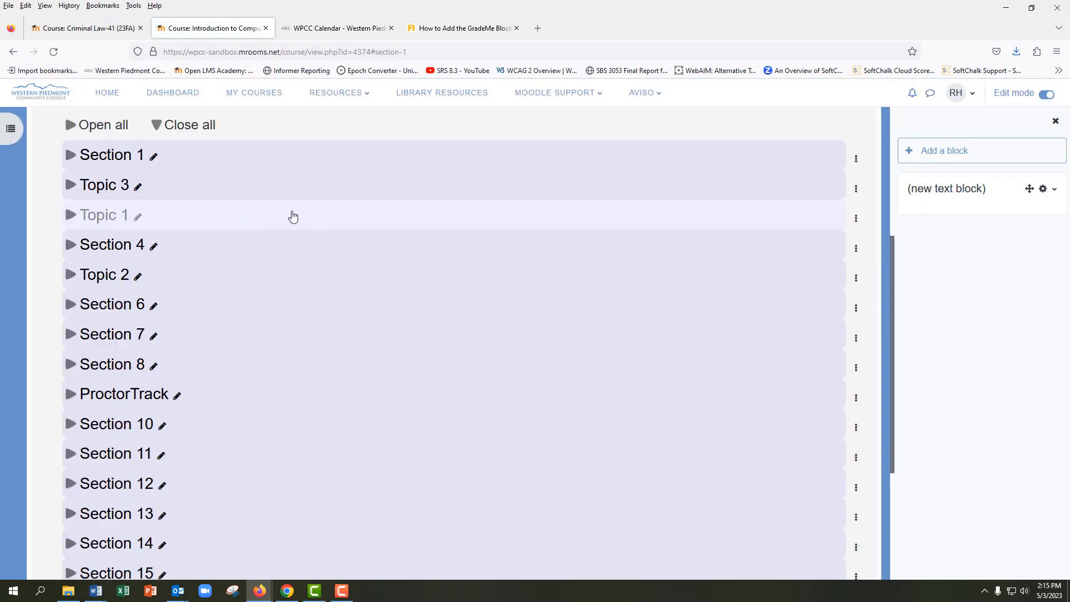
left_click(856, 219)
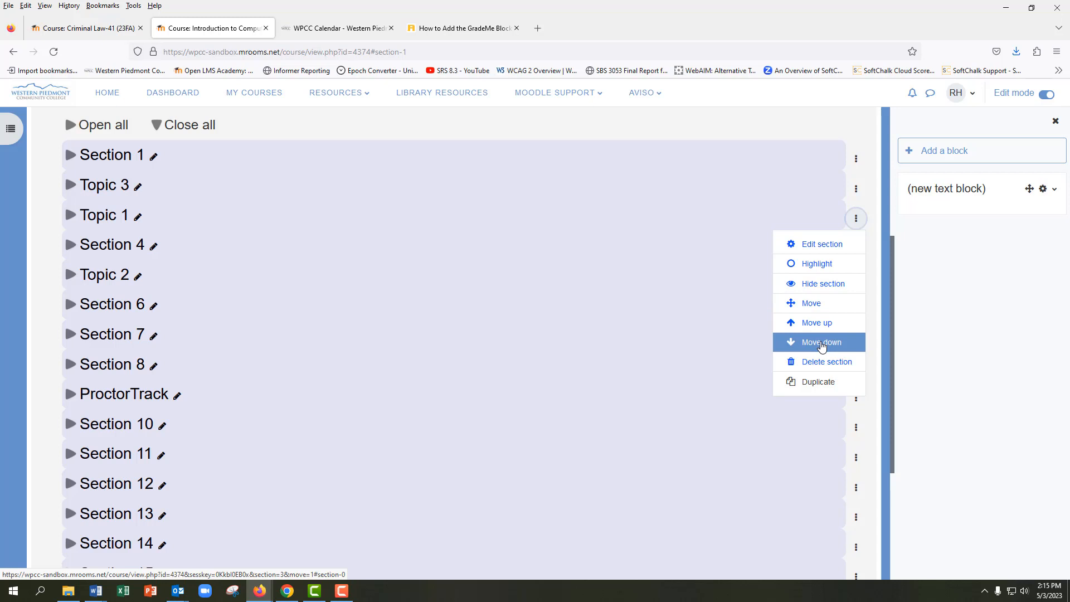
left_click(755, 134)
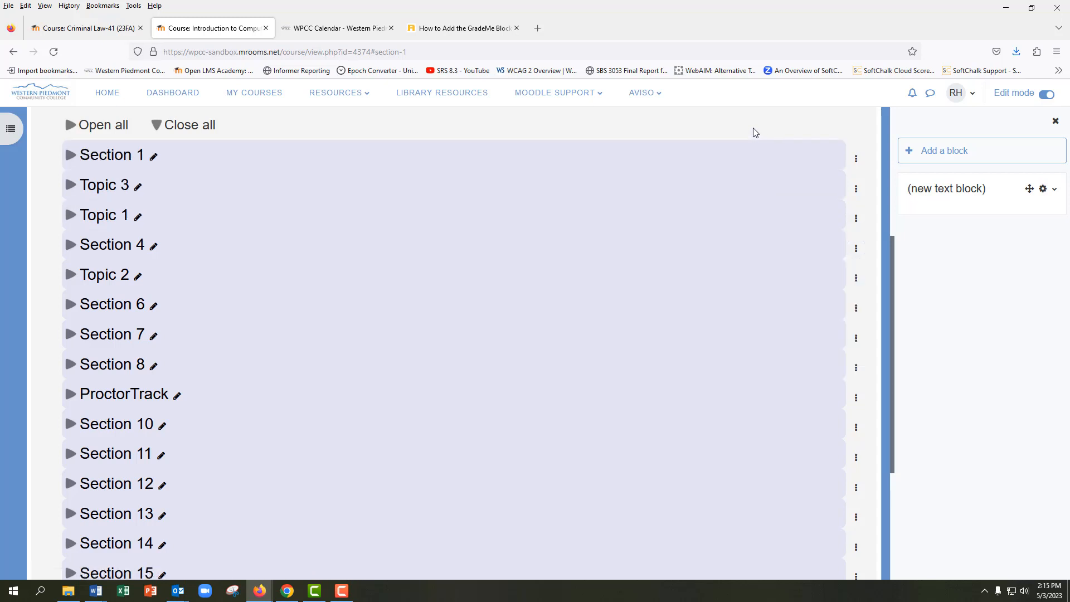
Expand Section 1 and browse the full list of activities and resources that can be added to it
left_click(528, 157)
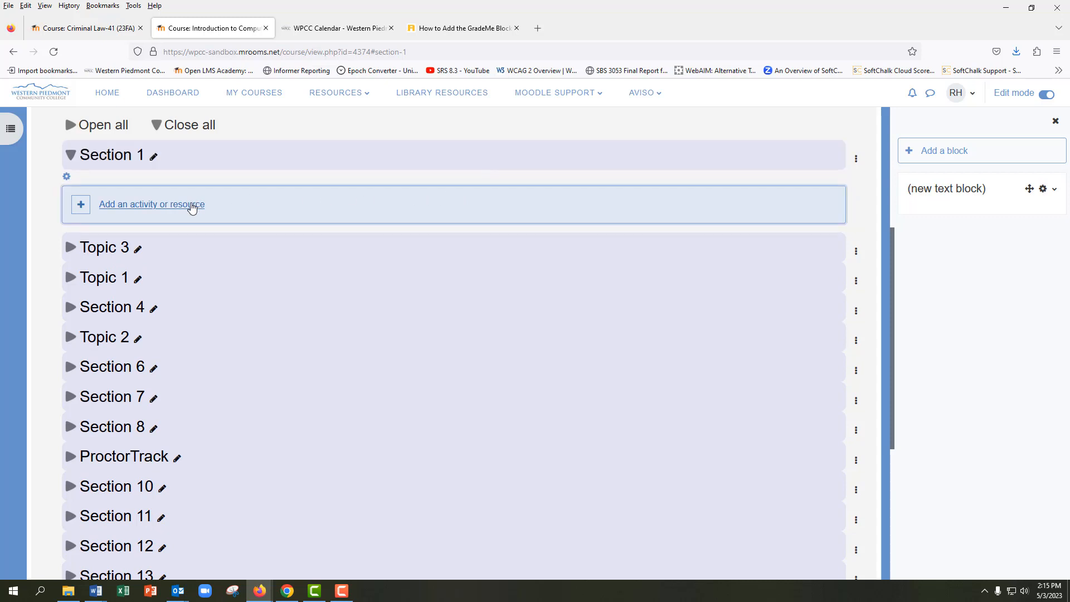
left_click(192, 207)
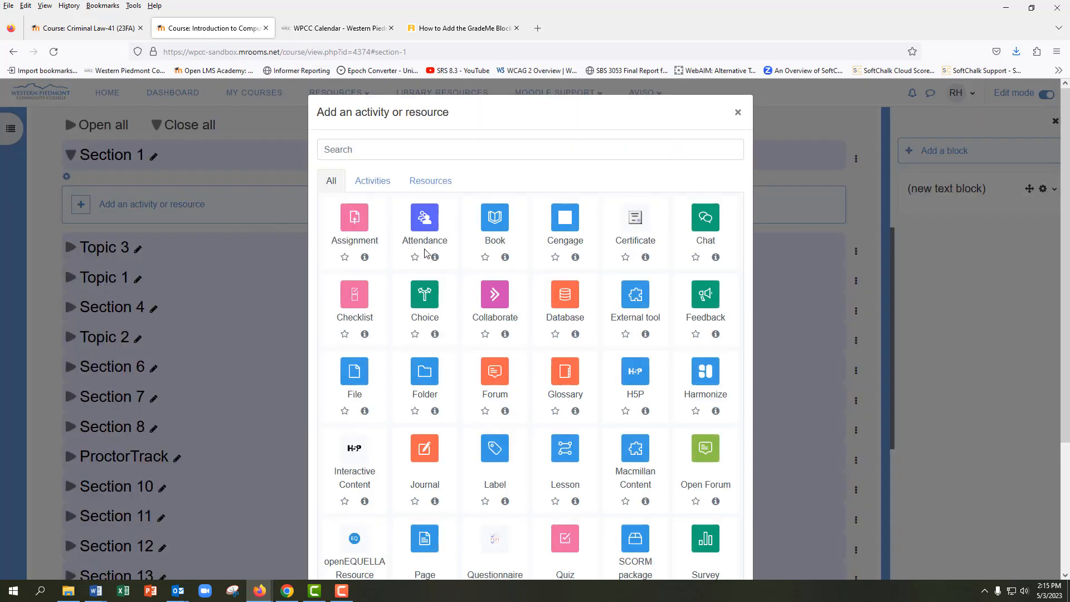
scroll(427, 254, "down", 4)
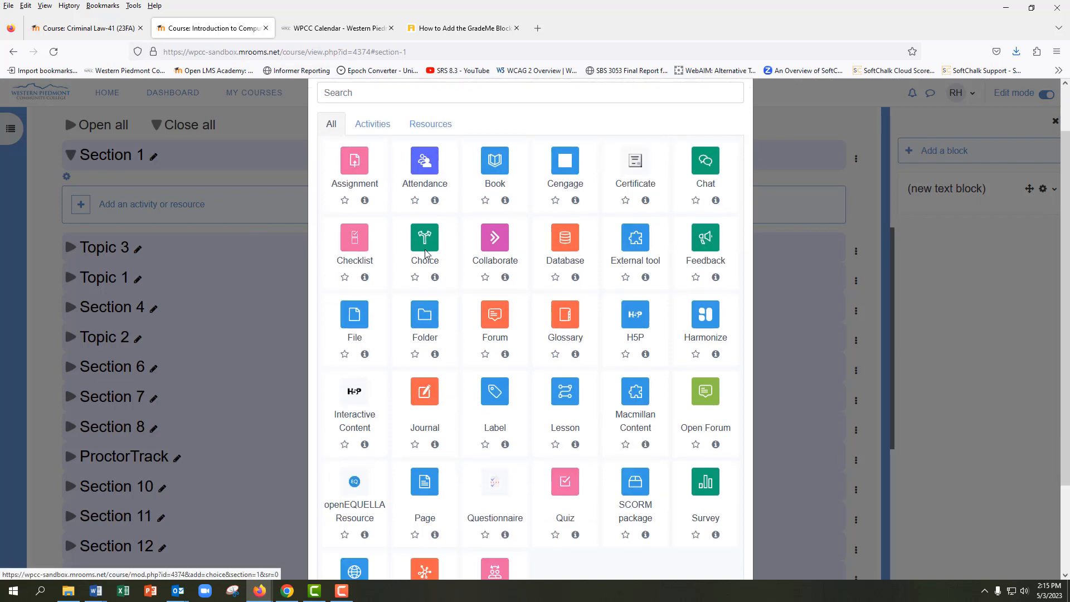
scroll(427, 254, "up", 4)
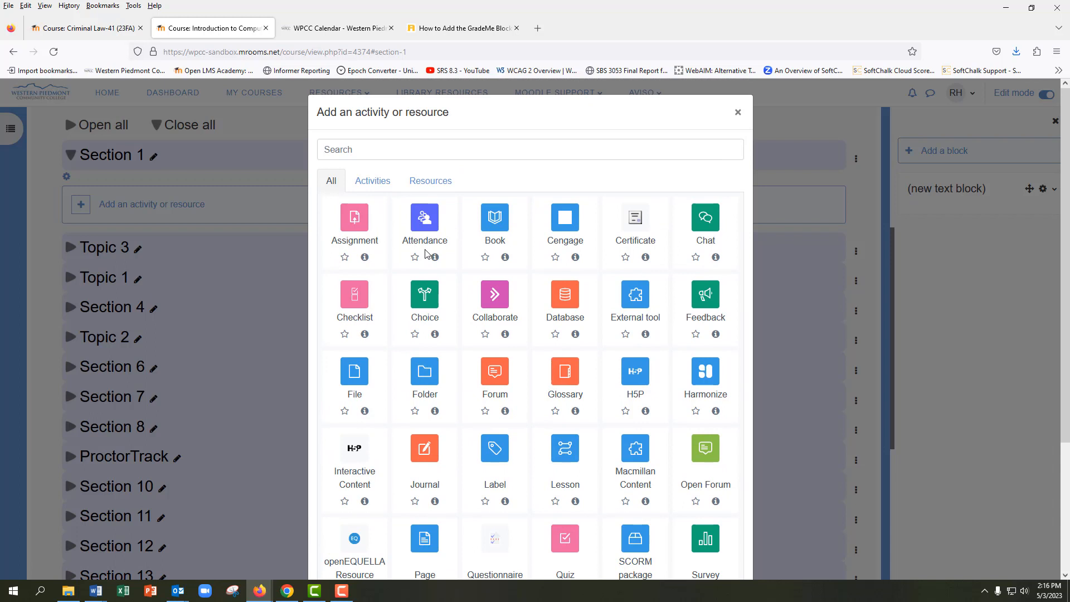
scroll(427, 255, "down", 1)
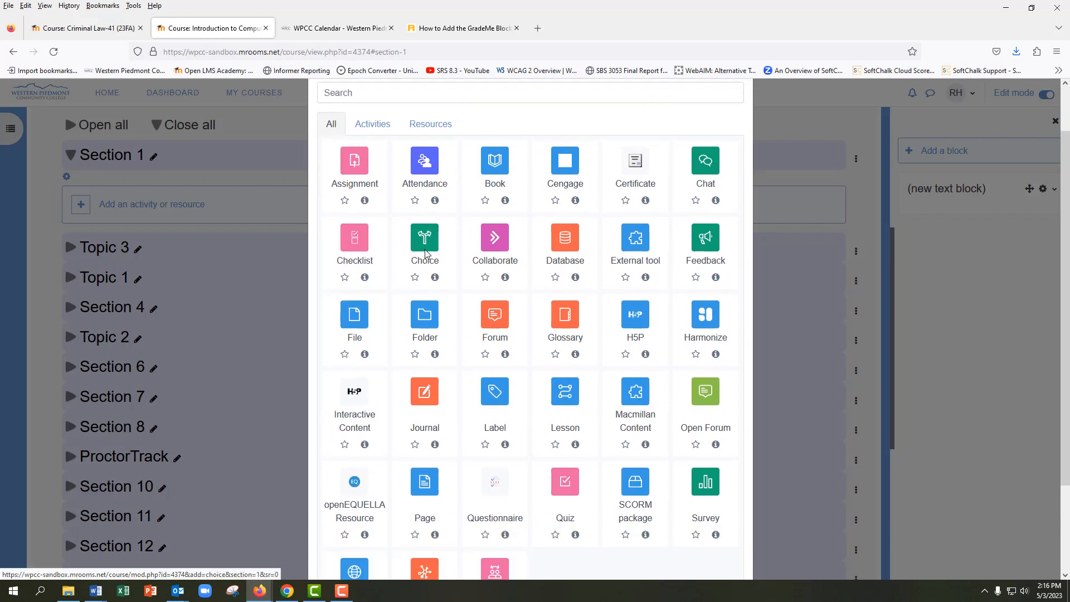
scroll(426, 254, "down", 1)
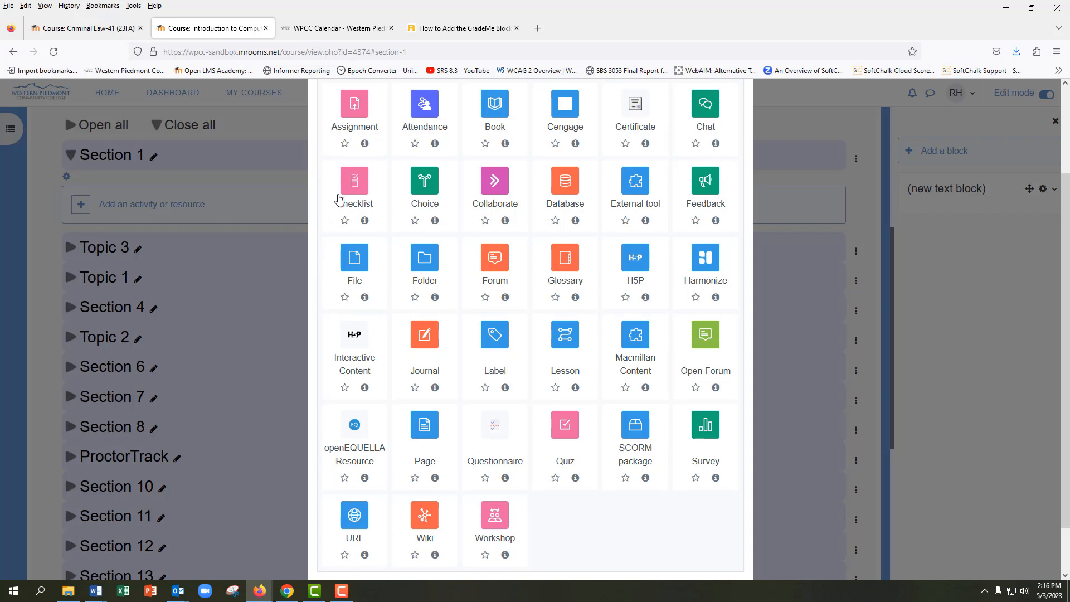
Star the Assignment activity, view the starred activities, and close the activity chooser without adding anything
left_click(344, 146)
scroll(363, 192, "up", 2)
scroll(366, 188, "up", 1)
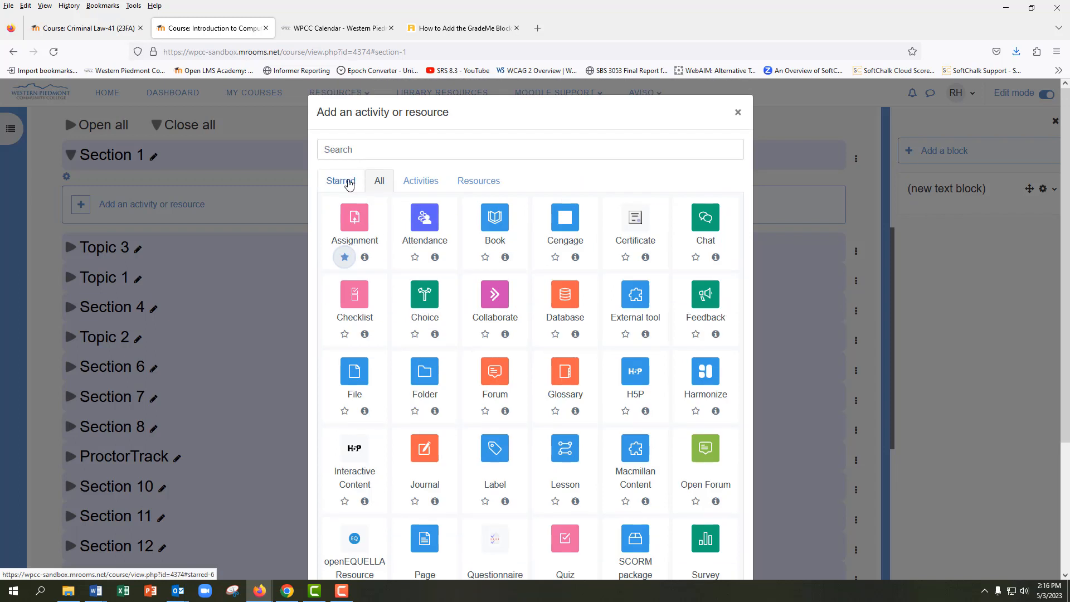
left_click(346, 182)
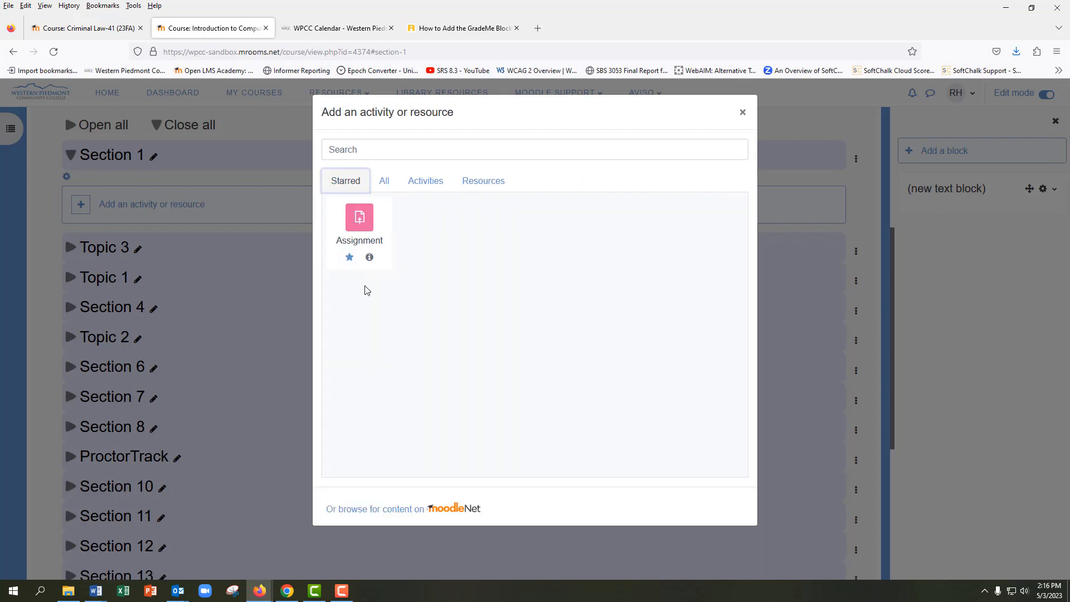
left_click(743, 114)
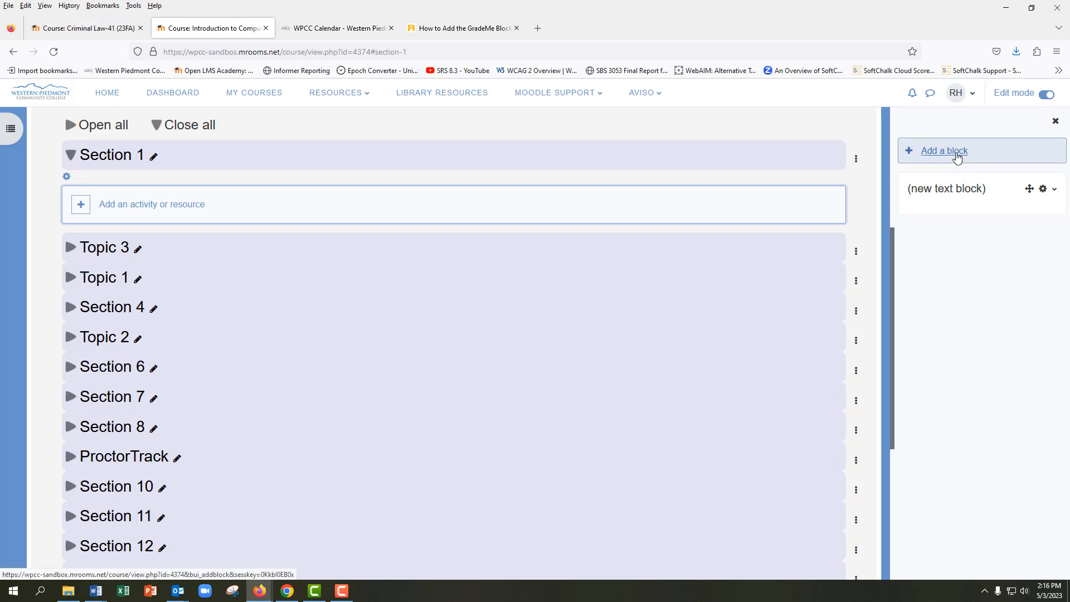
Close and reopen the block drawer, and view the list of blocks available without adding one
left_click(1055, 121)
left_click(1056, 130)
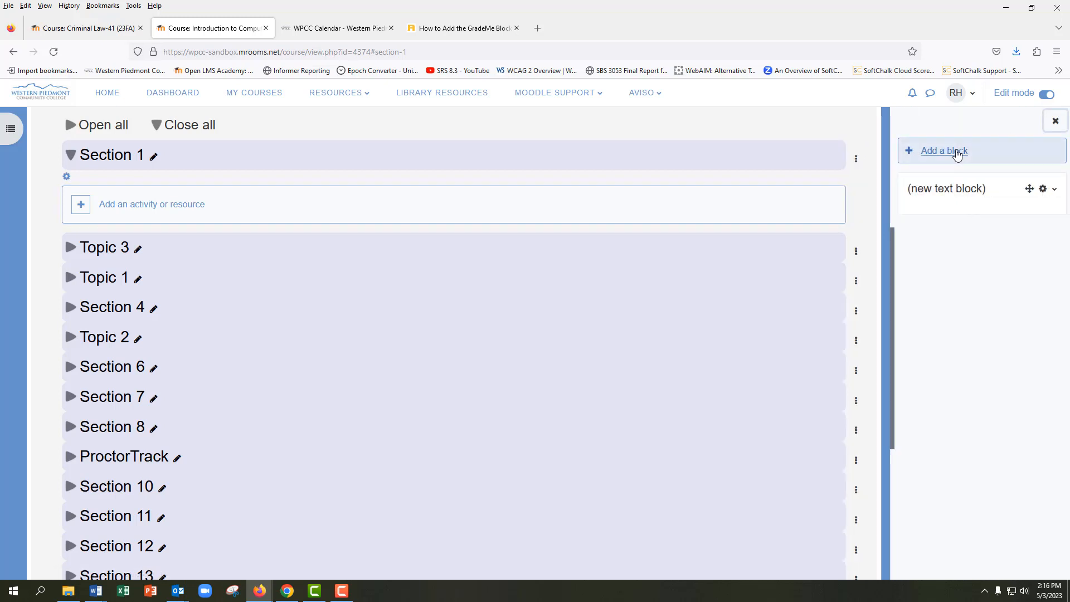
left_click(957, 153)
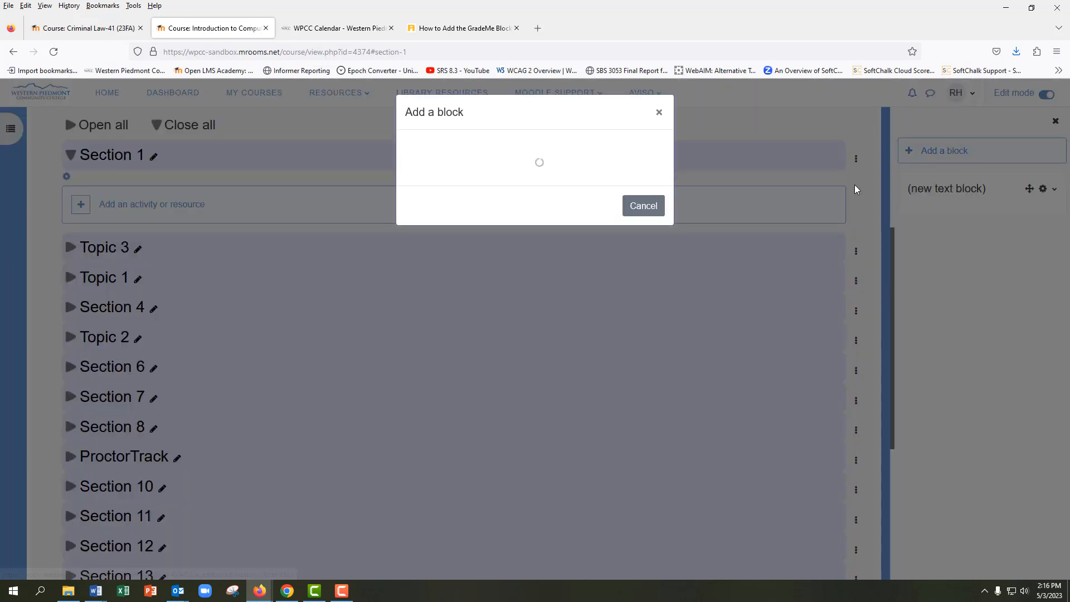
left_click(659, 113)
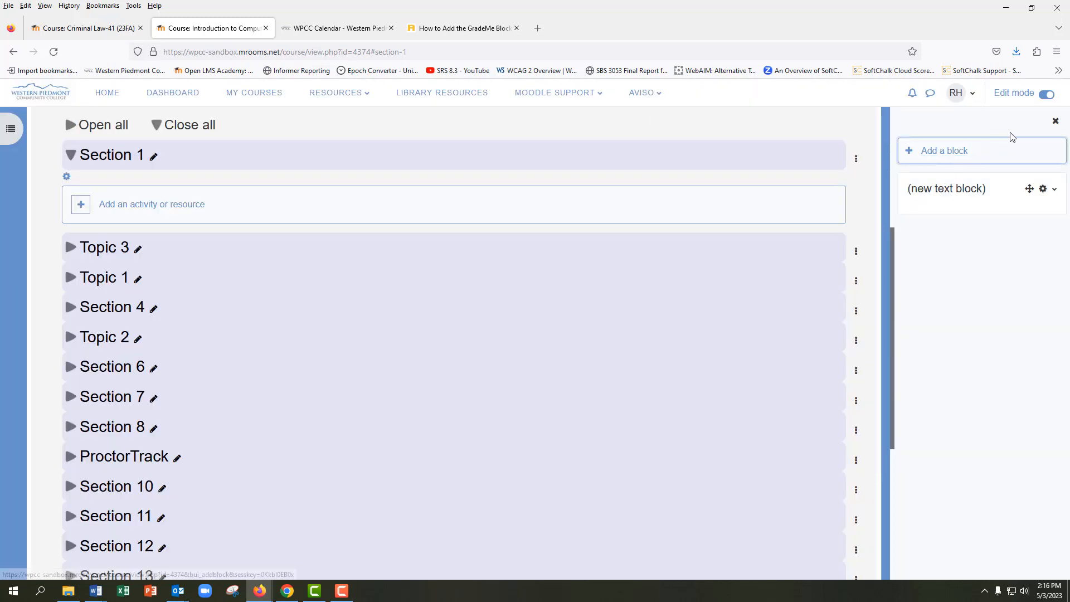
Switch Edit mode off and back on, and add a Calendar block to the course
left_click(1047, 95)
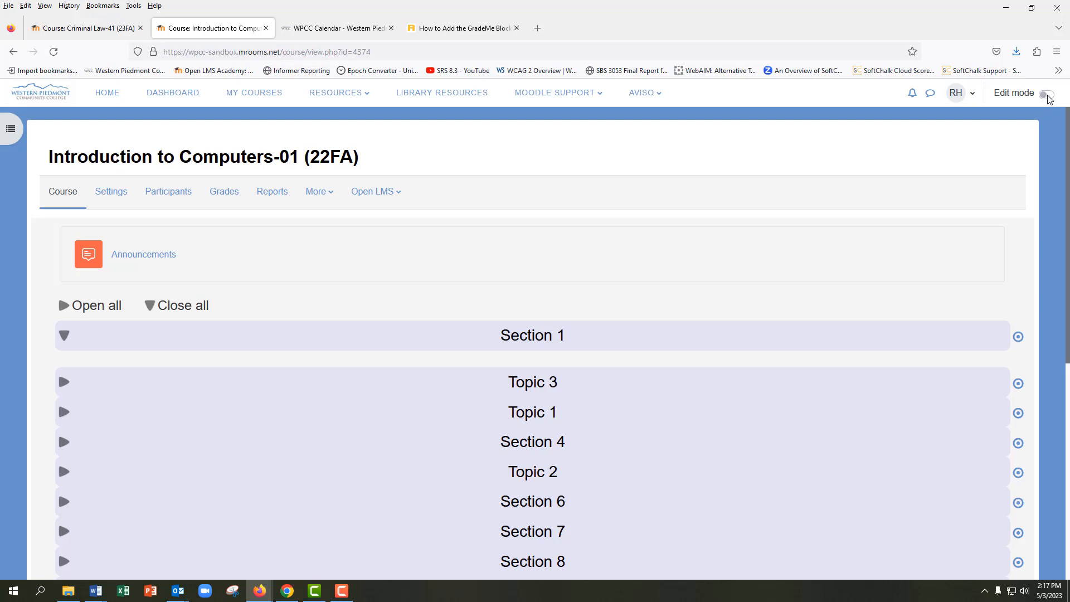
left_click(1048, 96)
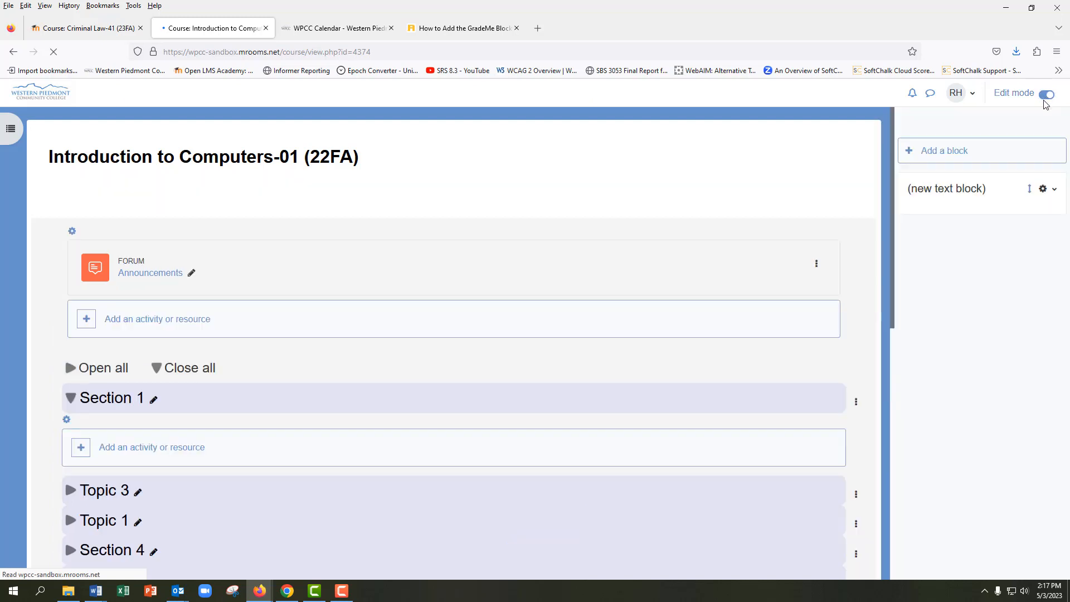
left_click(957, 153)
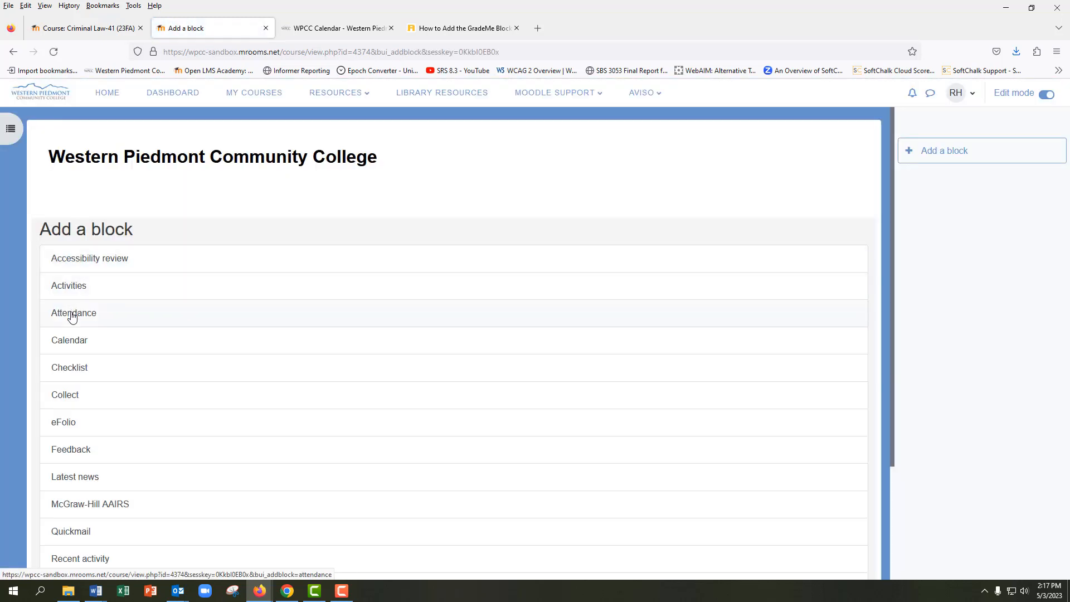
left_click(66, 341)
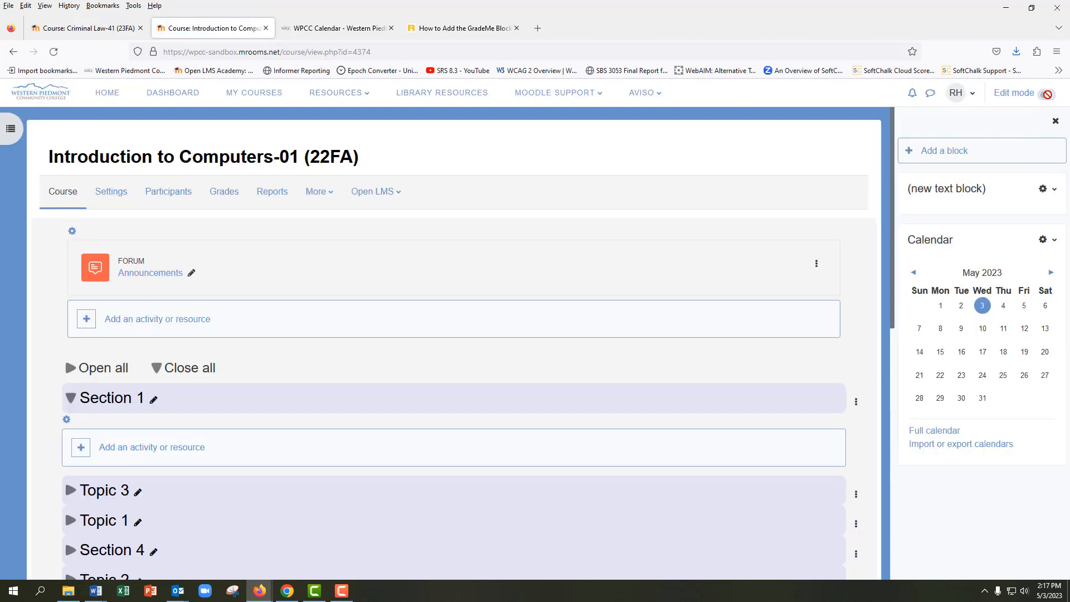
View the Calendar block with Edit mode off, close the block drawer, and turn Edit mode back on
left_click(1048, 94)
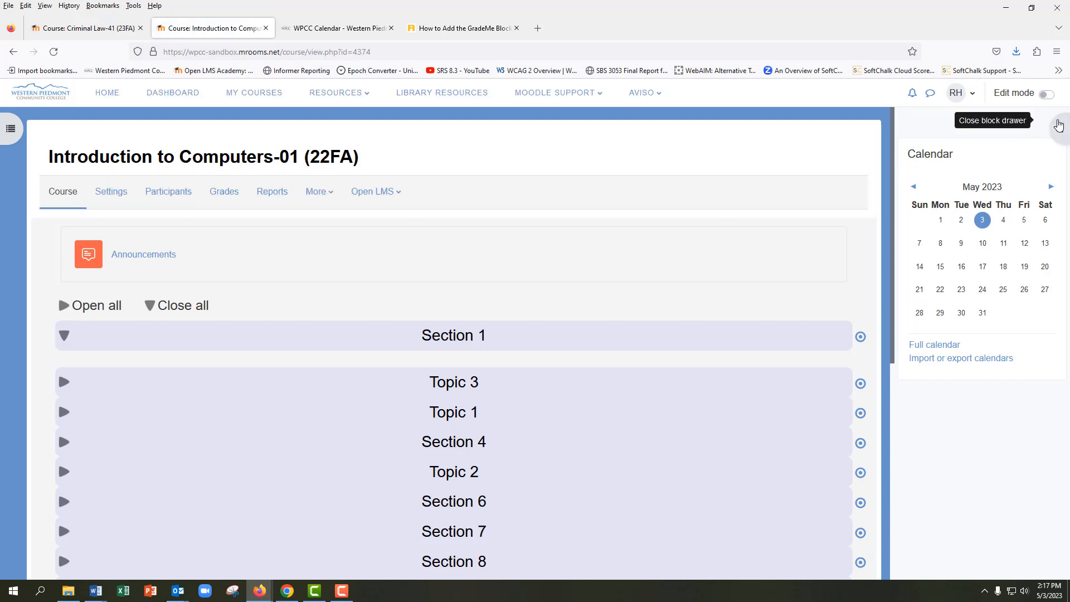
left_click(1056, 122)
left_click(1048, 94)
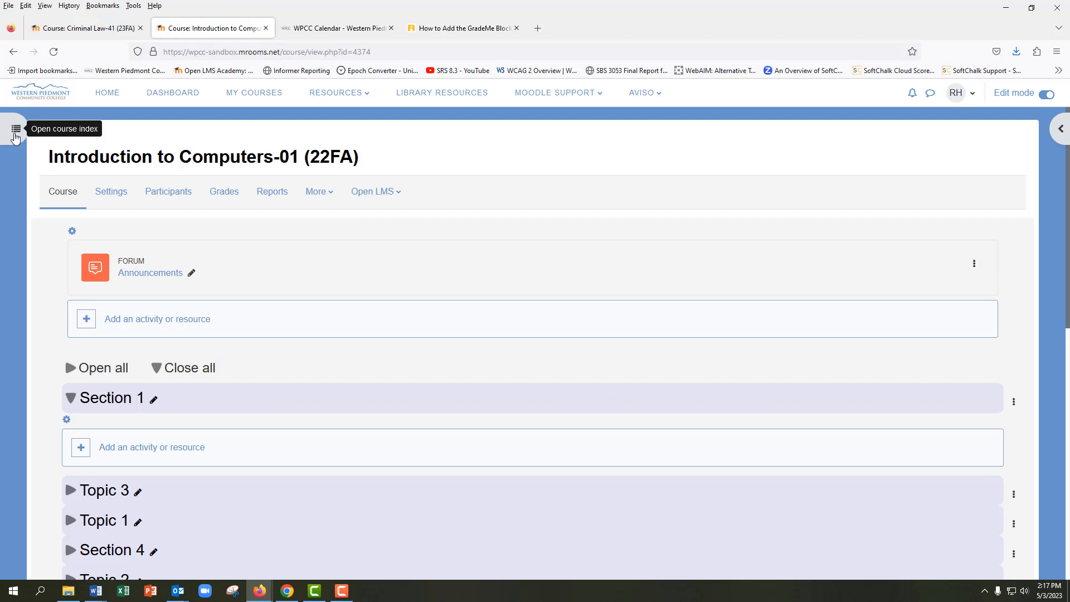
Open the course index, expand Section 1 and Topic 3 in it, and jump to Section 8
left_click(15, 130)
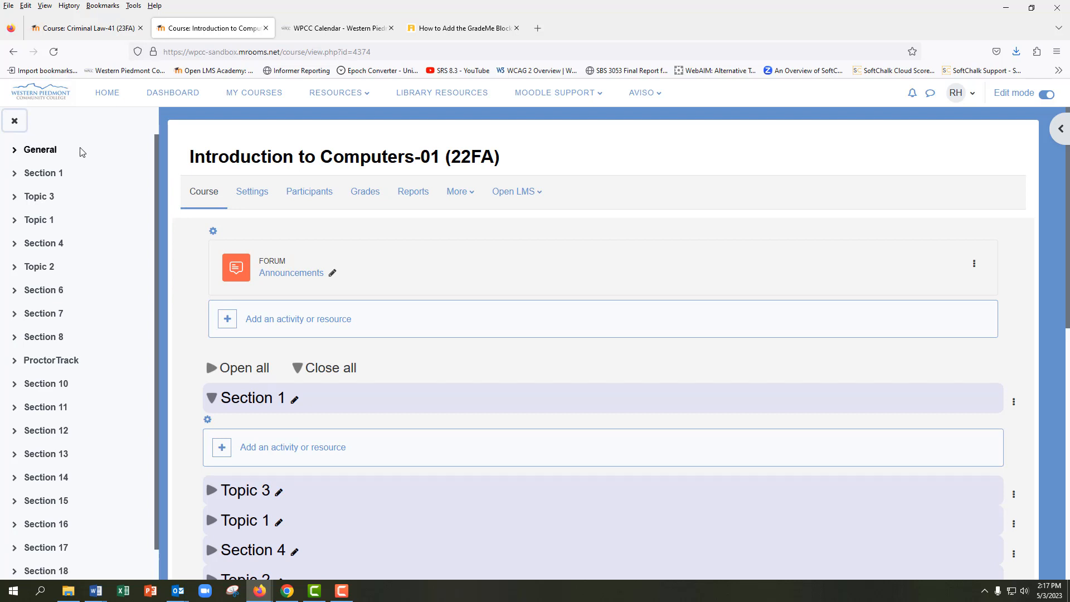
left_click(64, 176)
left_click(65, 207)
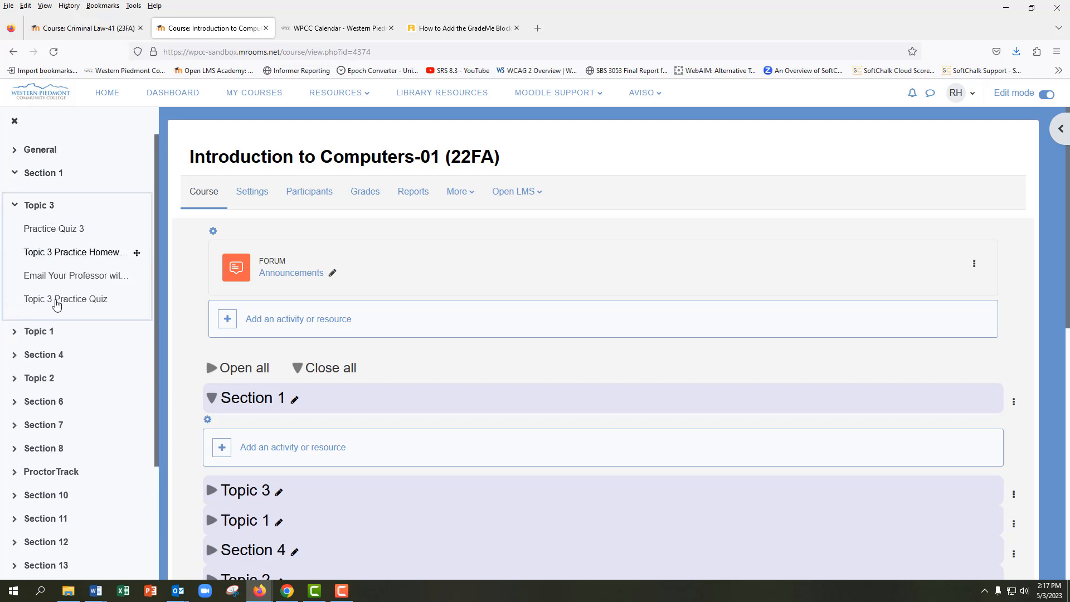
left_click(35, 448)
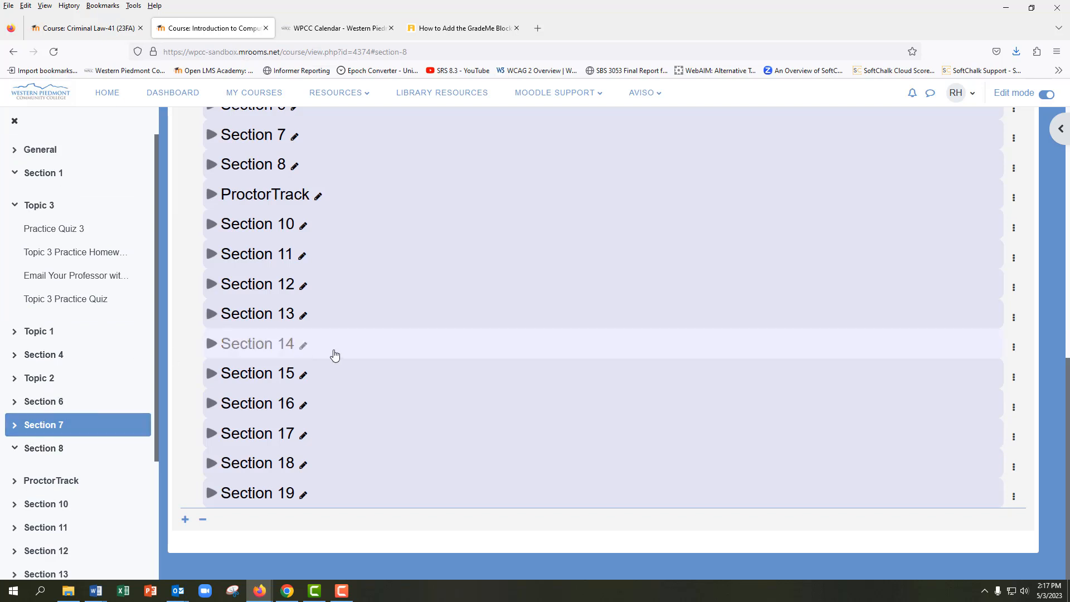
Collapse all sections on the course page, and collapse Topic 3 in the course index
scroll(389, 355, "up", 2)
scroll(389, 355, "up", 13)
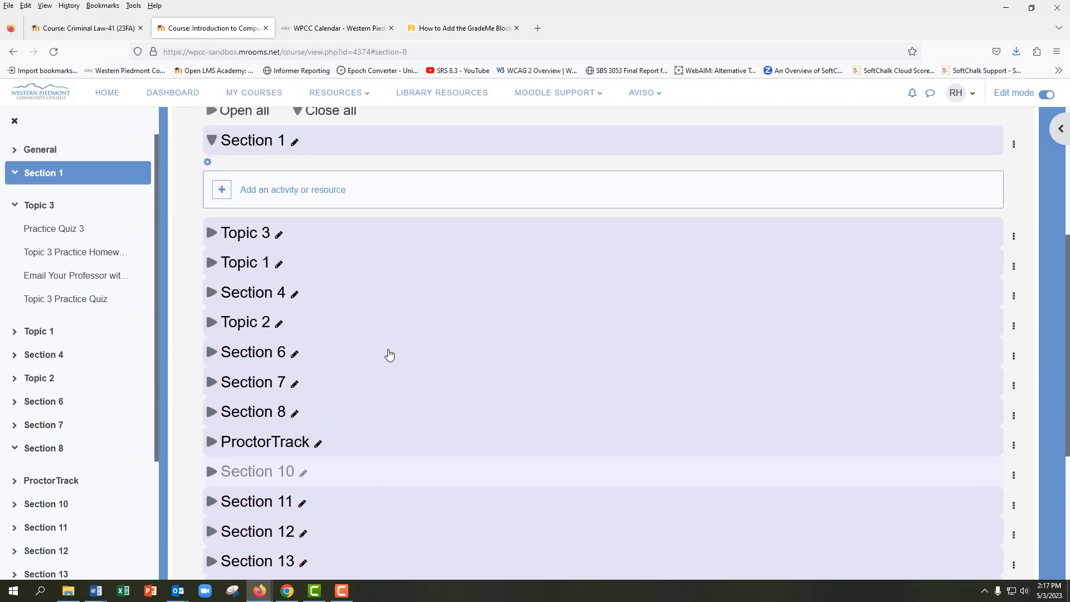
scroll(389, 355, "up", 2)
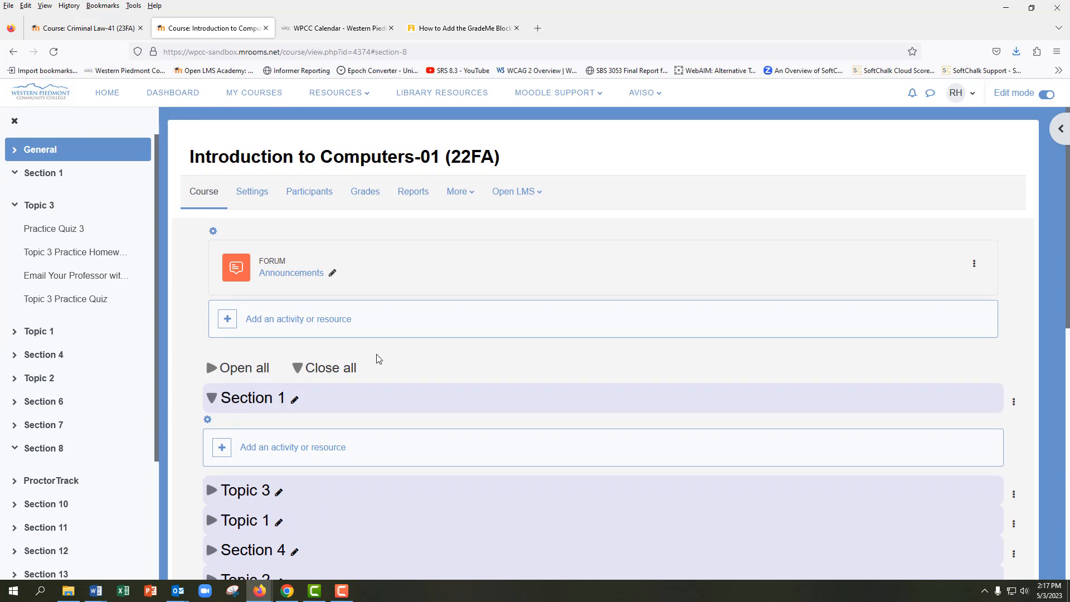
left_click(352, 368)
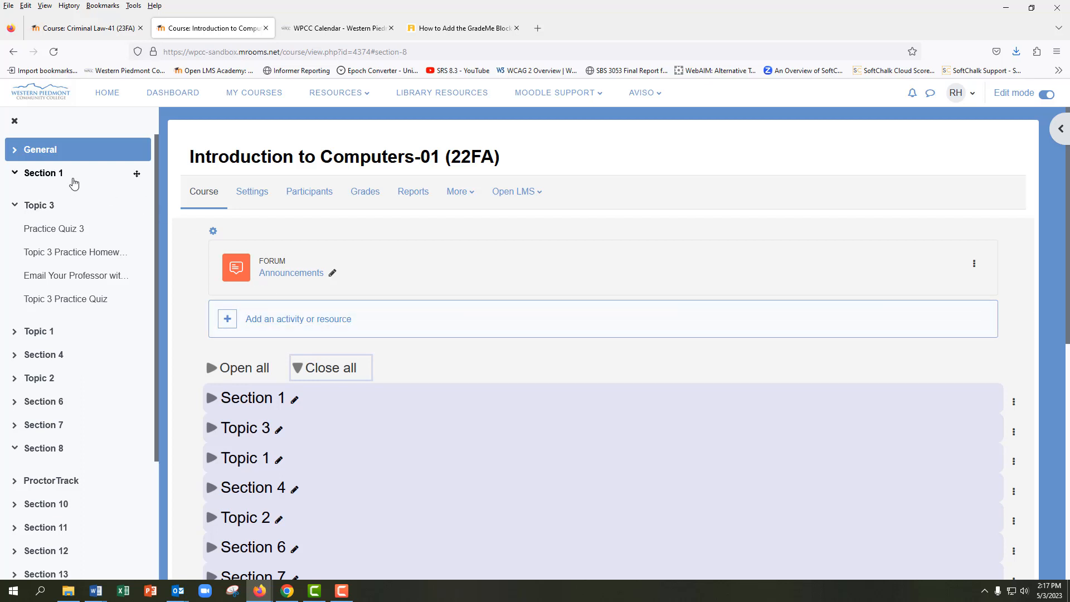
left_click(95, 204)
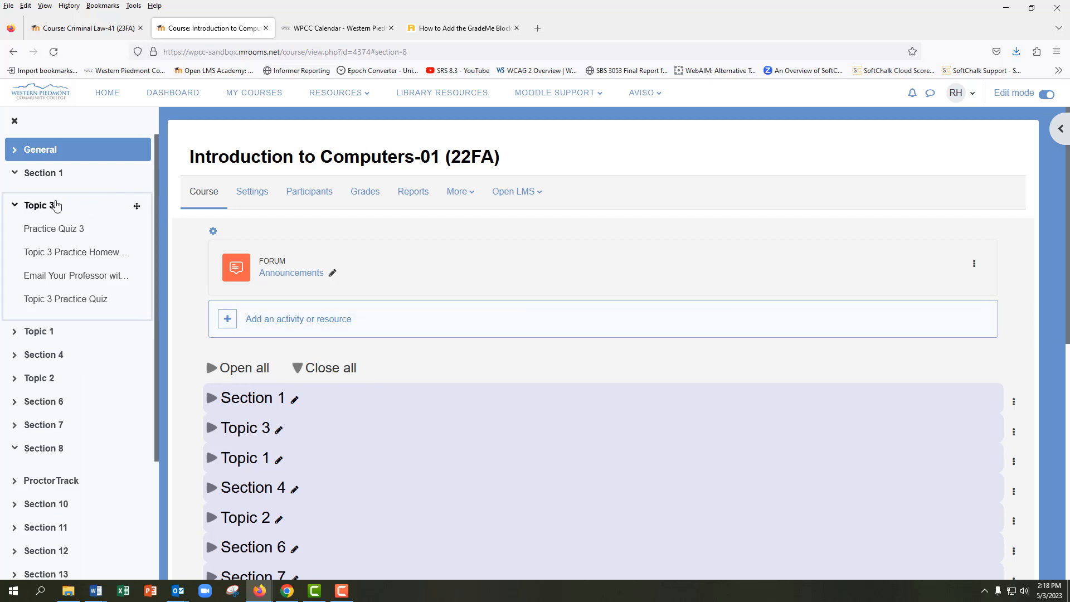
left_click(17, 205)
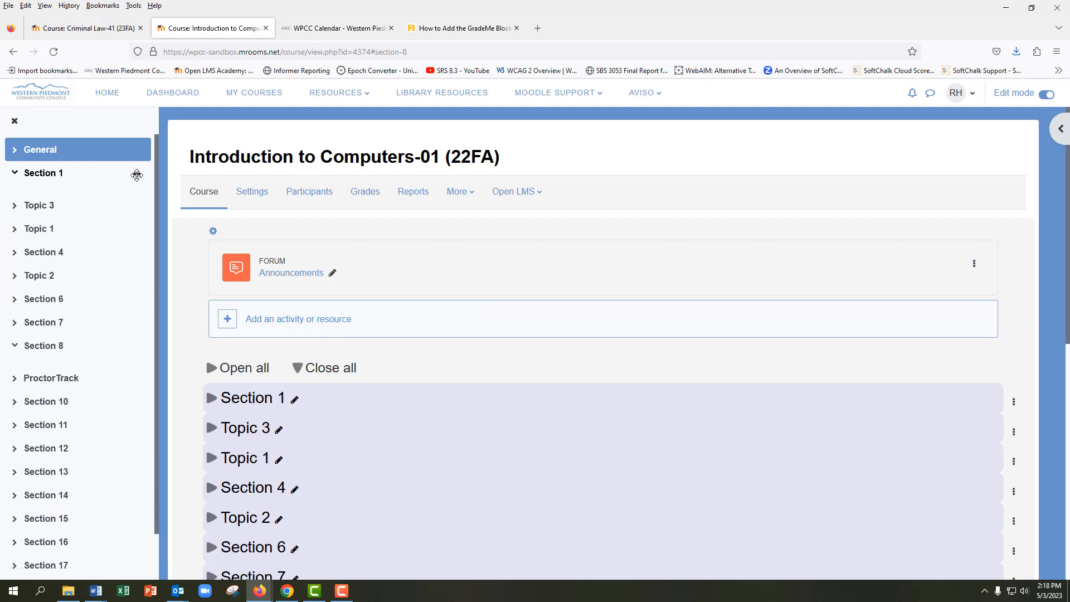
Move Section 1 below Topic 3 in the course index, and reload the course page to view the new order
left_click_drag(136, 175, 136, 215)
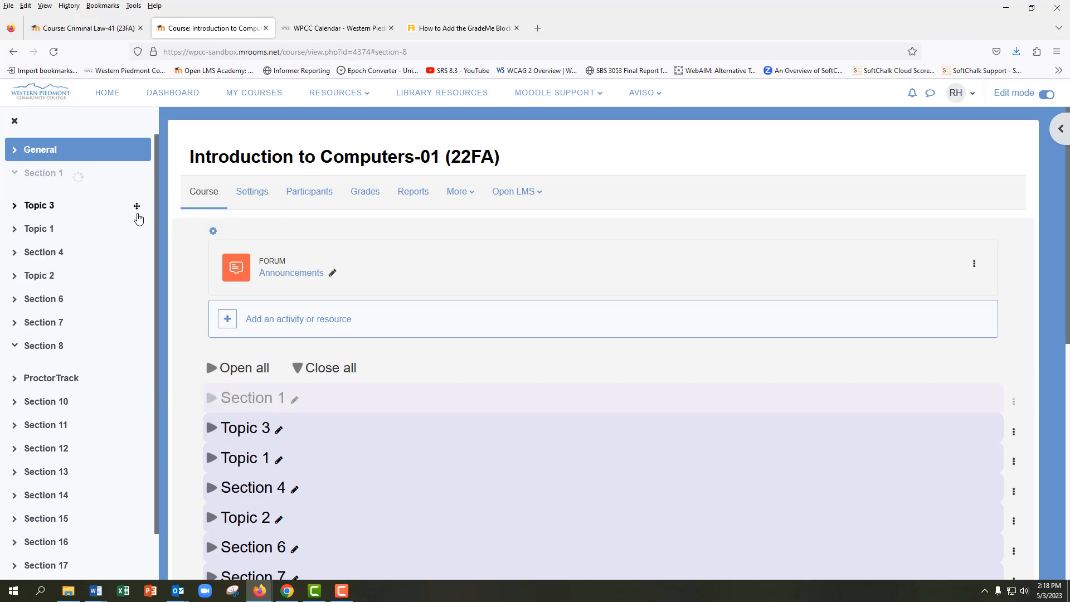
left_click(53, 51)
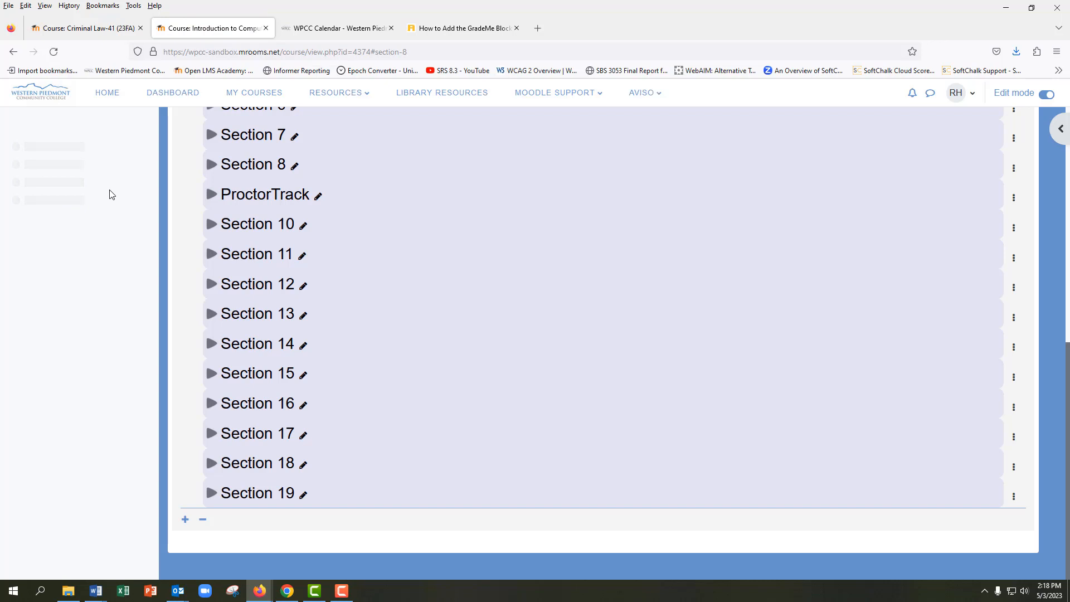
scroll(268, 226, "up", 5)
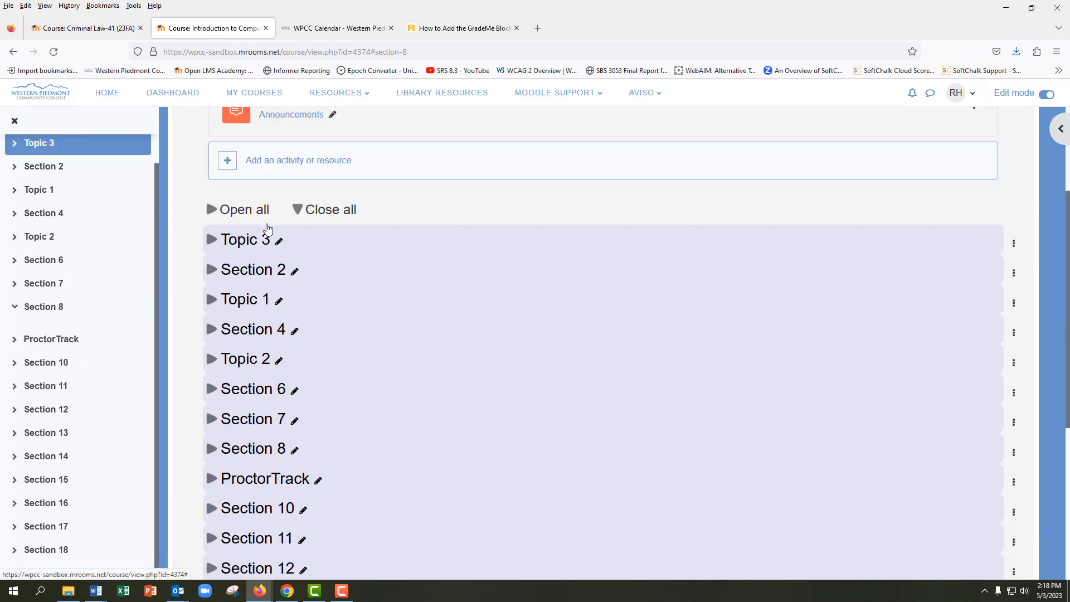
scroll(267, 227, "up", 3)
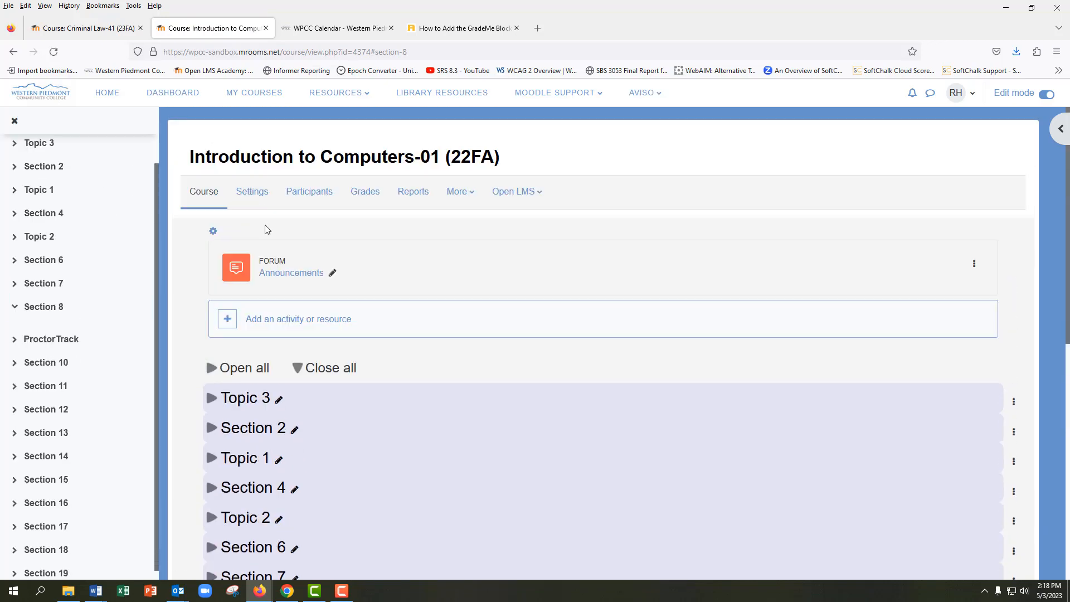
Close and reopen the course index, and open the block drawer to view the course page with both drawers showing
left_click(16, 121)
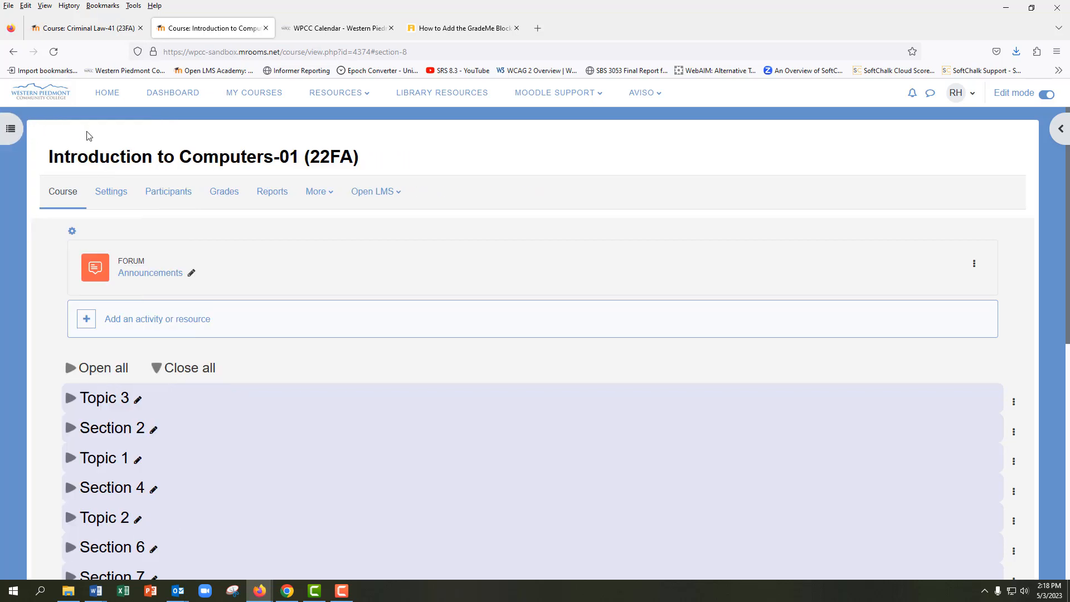
left_click(12, 130)
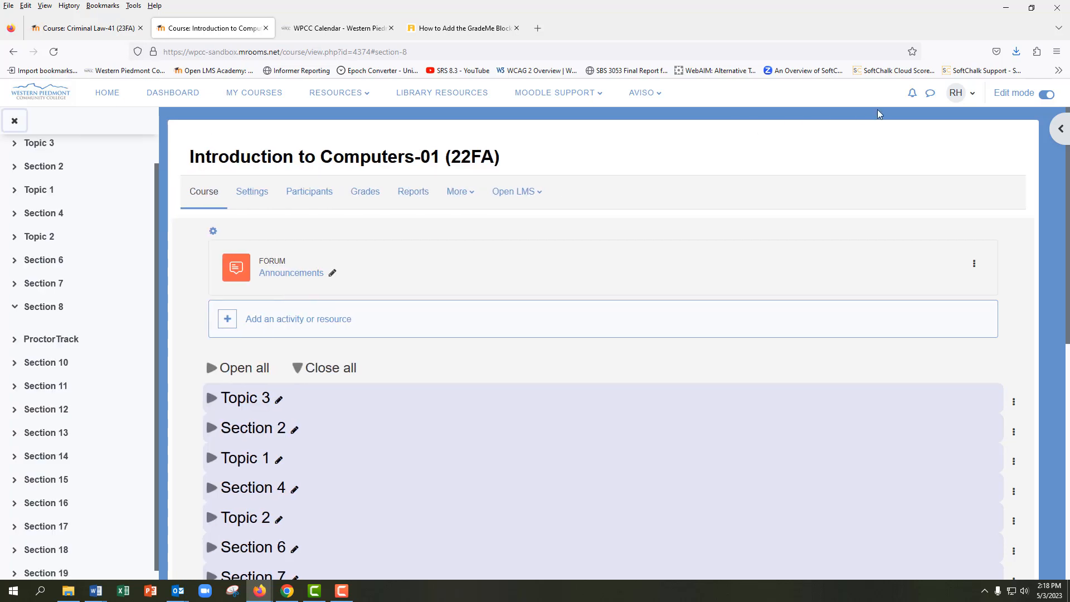
left_click(1059, 128)
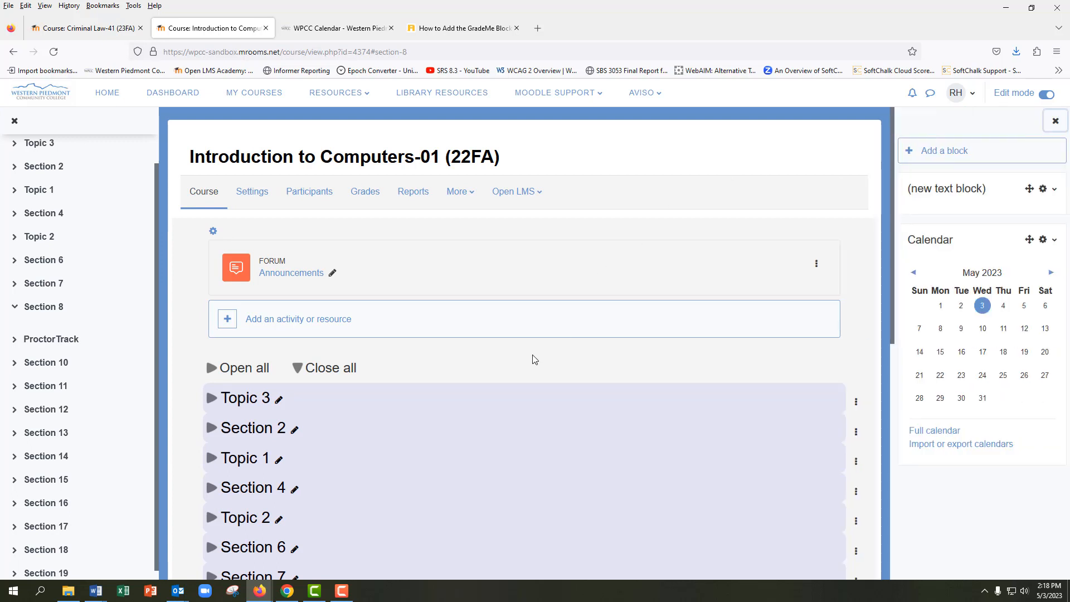
scroll(533, 360, "down", 8)
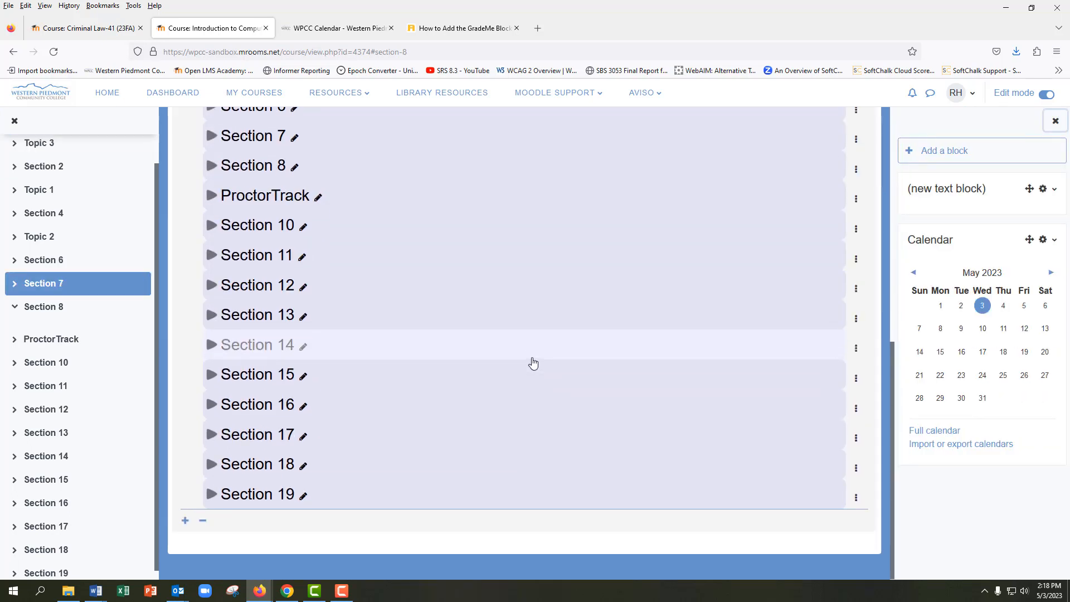
scroll(532, 363, "up", 10)
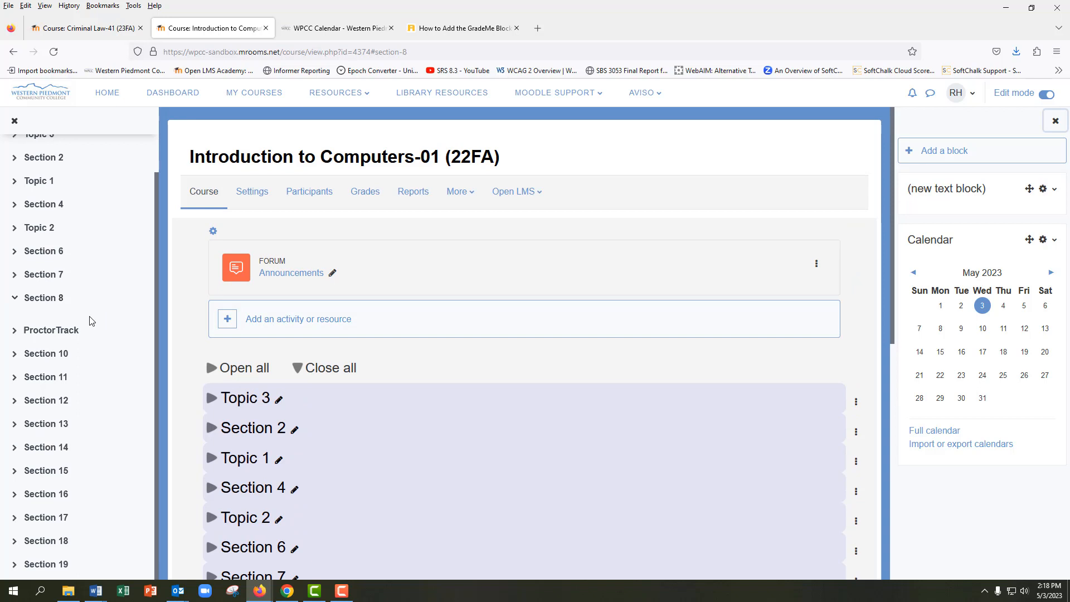